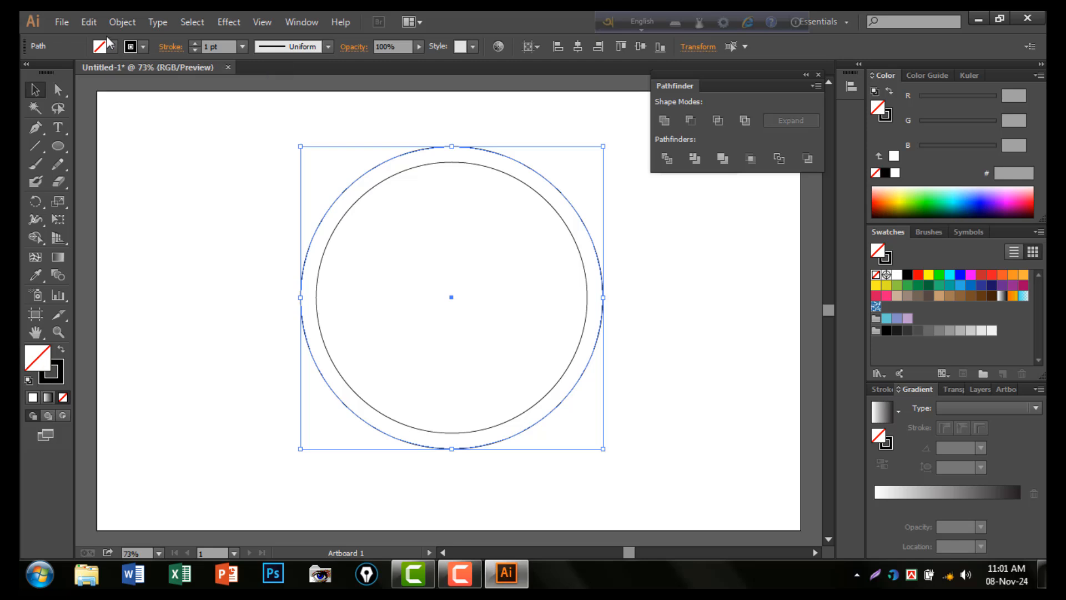
- Paste the copied circle in front and enlarge it evenly about its centre to form a third, outermost ring
click(91, 19)
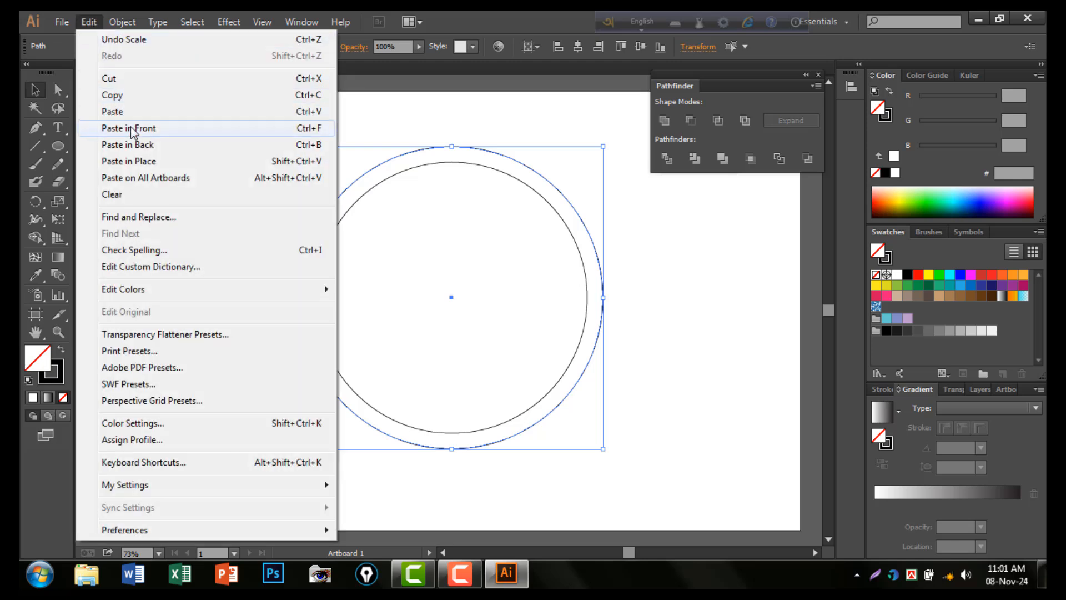
click(140, 131)
drag(603, 147, 620, 105)
- Copy the outermost circle, paste it in front, and shrink it about its centre into a small hub circle
click(89, 22)
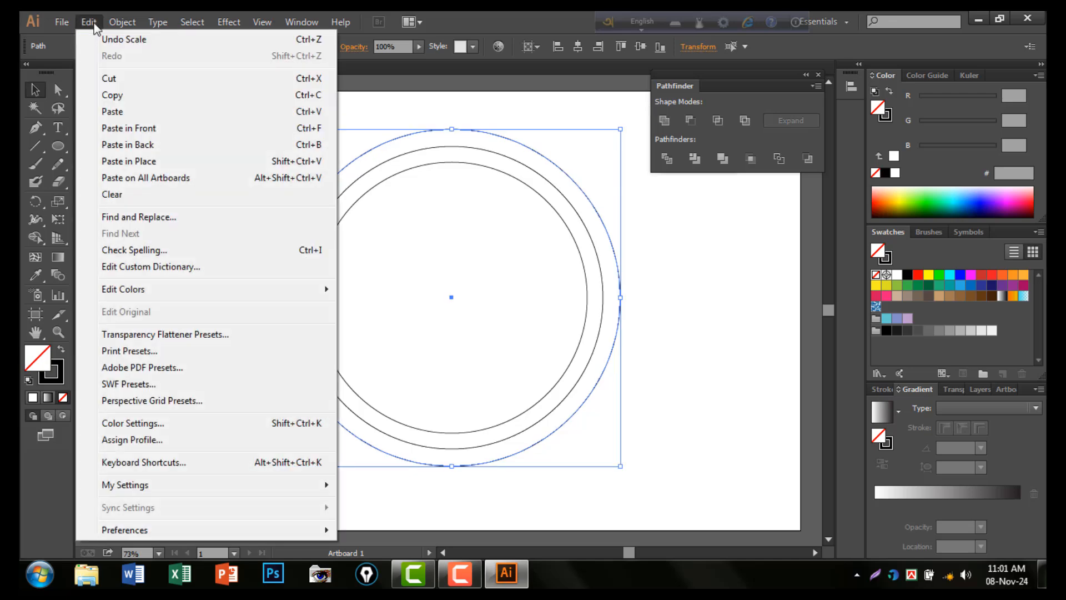
click(117, 95)
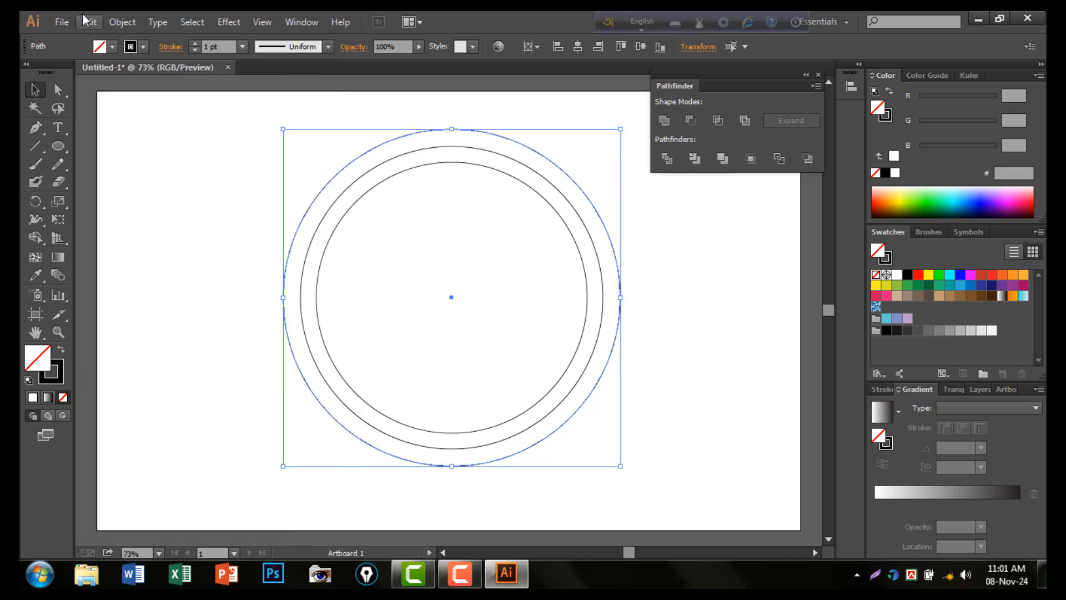
click(88, 22)
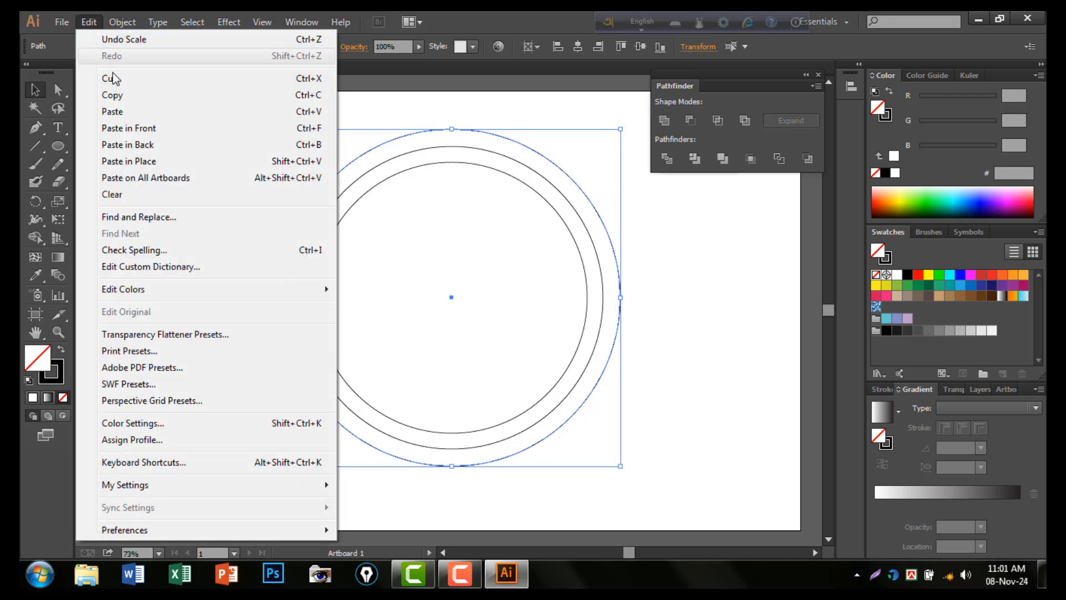
click(138, 131)
drag(619, 129, 475, 274)
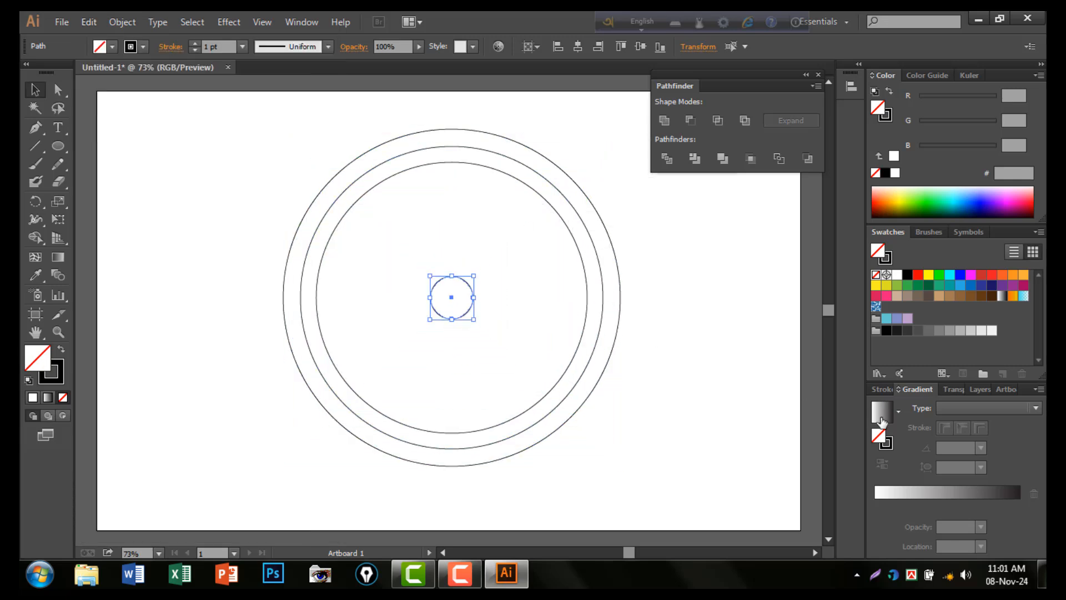
- Fill the small centre circle with a linear gradient running from cyan 00FFFF to dark navy 1B1464
click(882, 412)
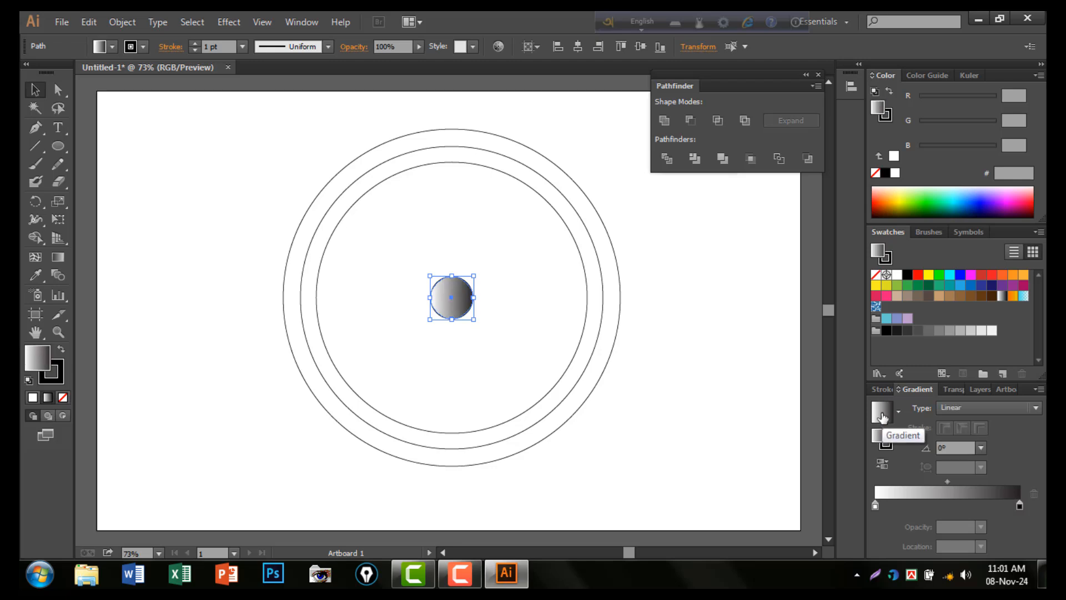
double_click(875, 503)
click(897, 354)
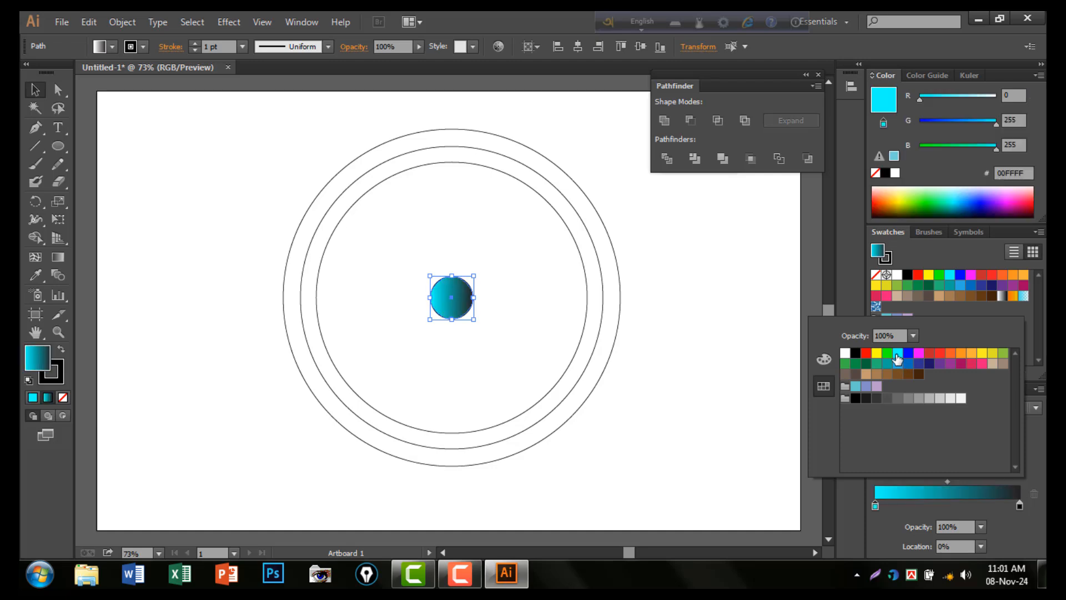
double_click(1019, 505)
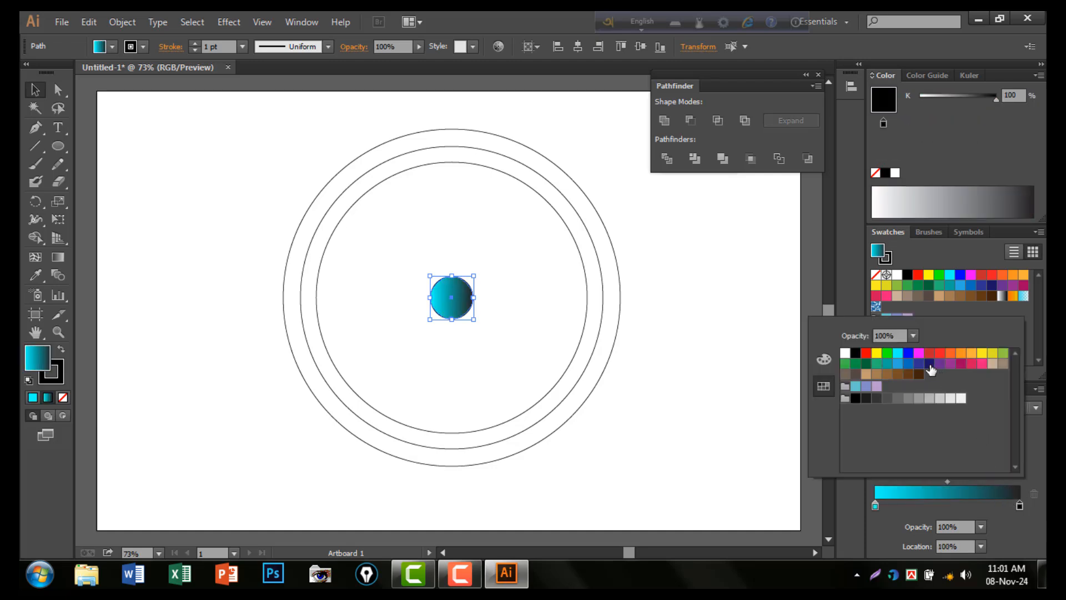
click(929, 365)
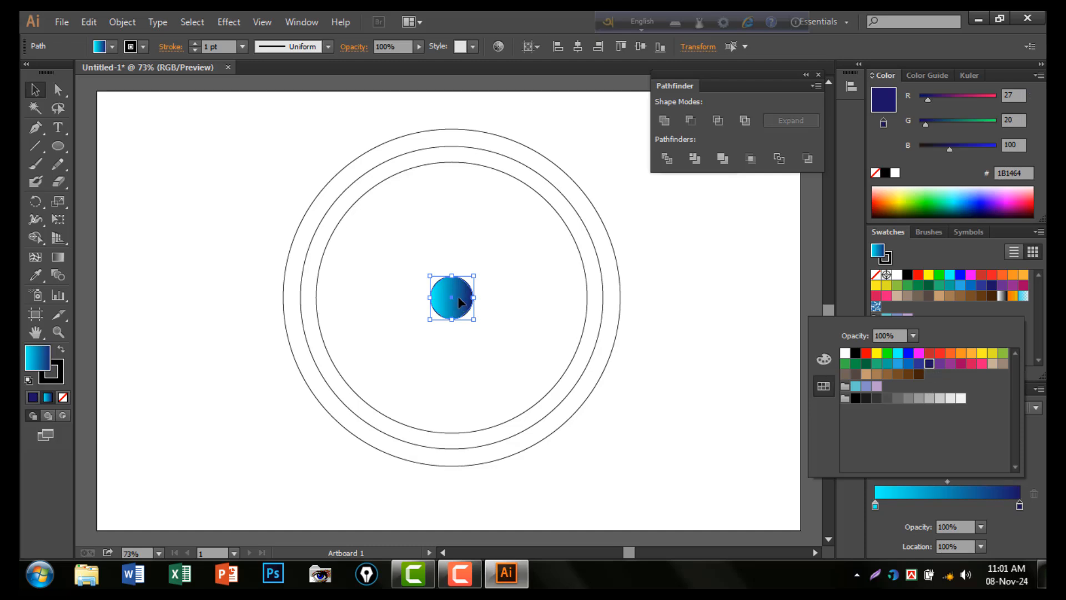
- Set the small centre circle's stroke to None
click(142, 47)
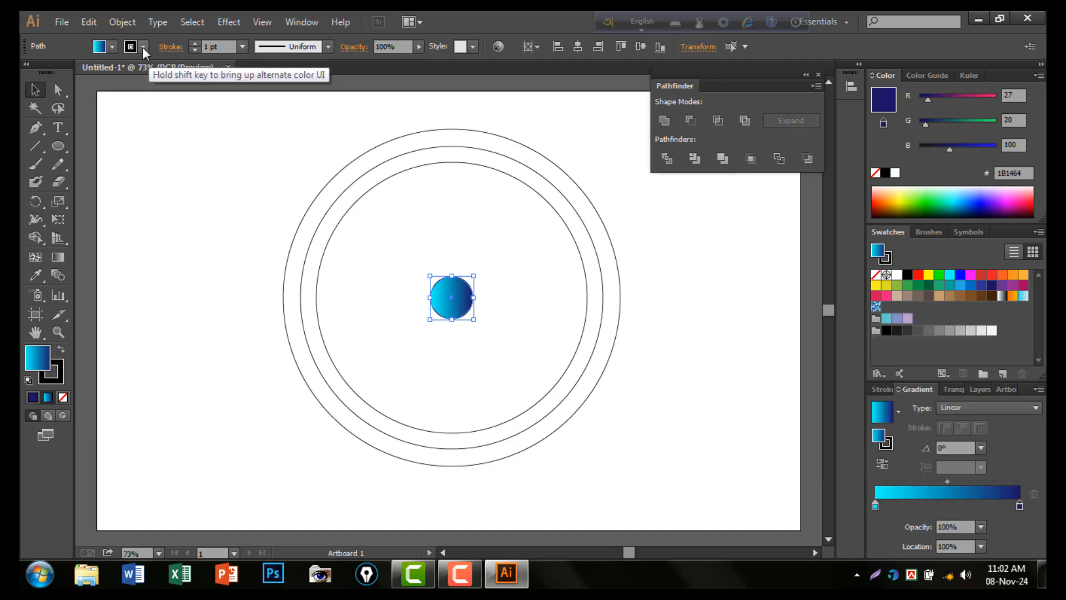
click(143, 47)
click(30, 72)
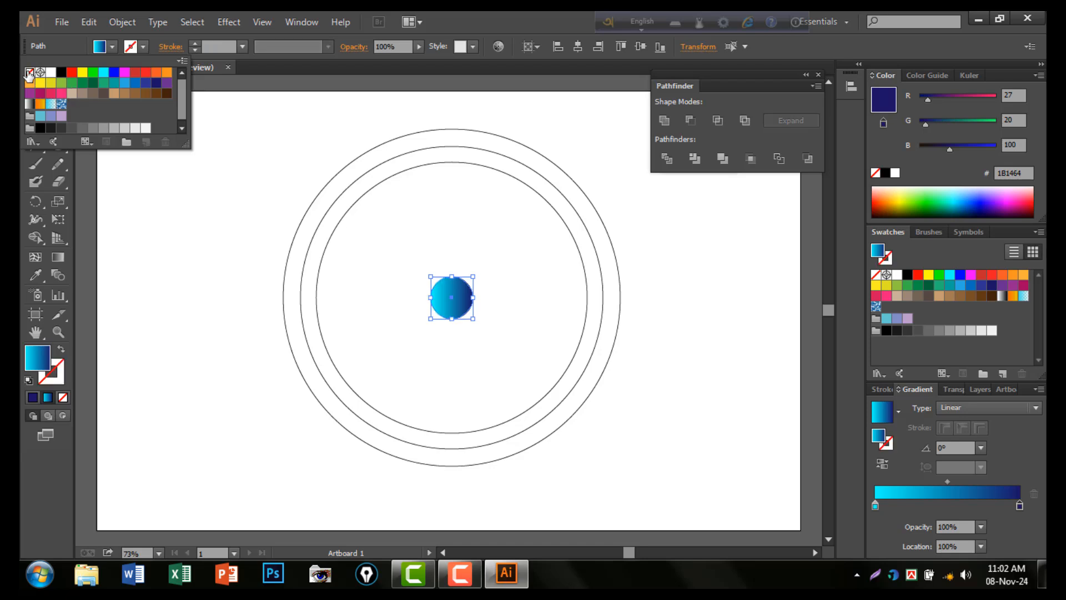
click(672, 331)
- Draw a vertical line beside the rings, starting at about X 186, Y 163 px, and give it a black stroke
drag(40, 144, 91, 148)
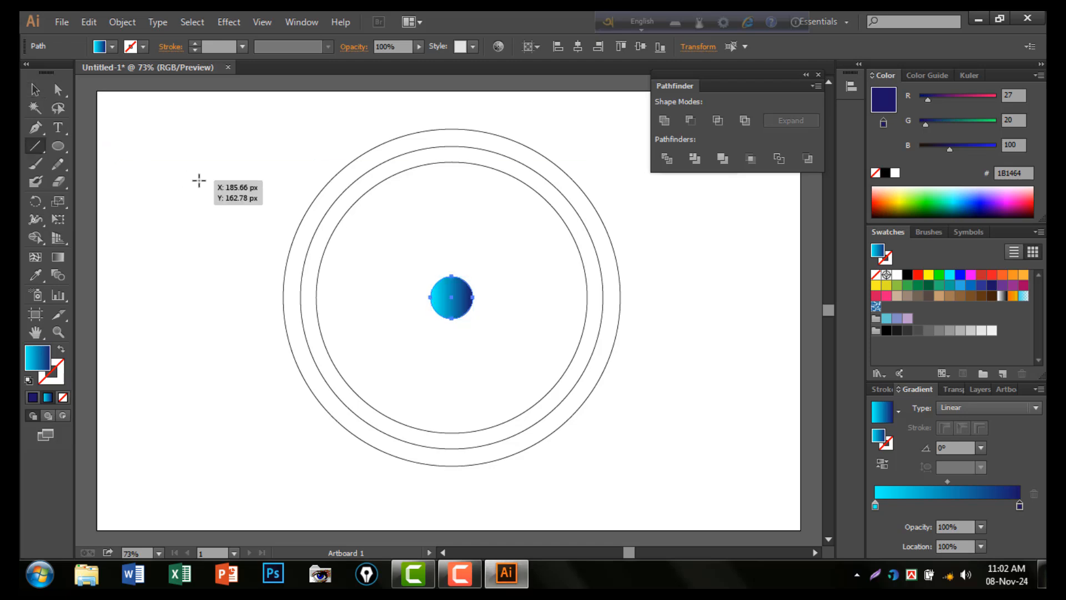
drag(199, 180, 198, 362)
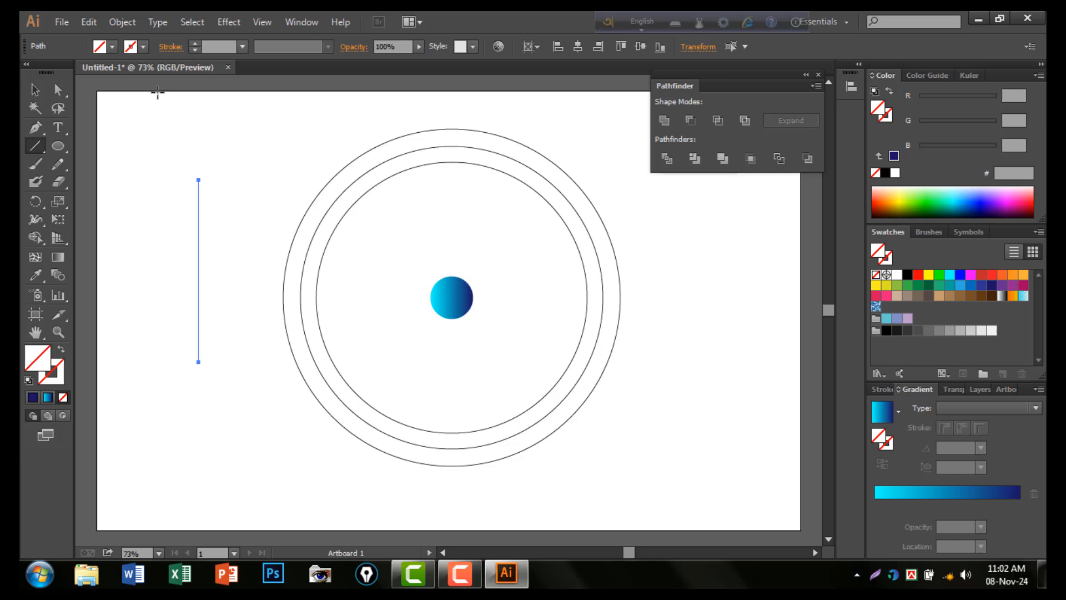
click(142, 47)
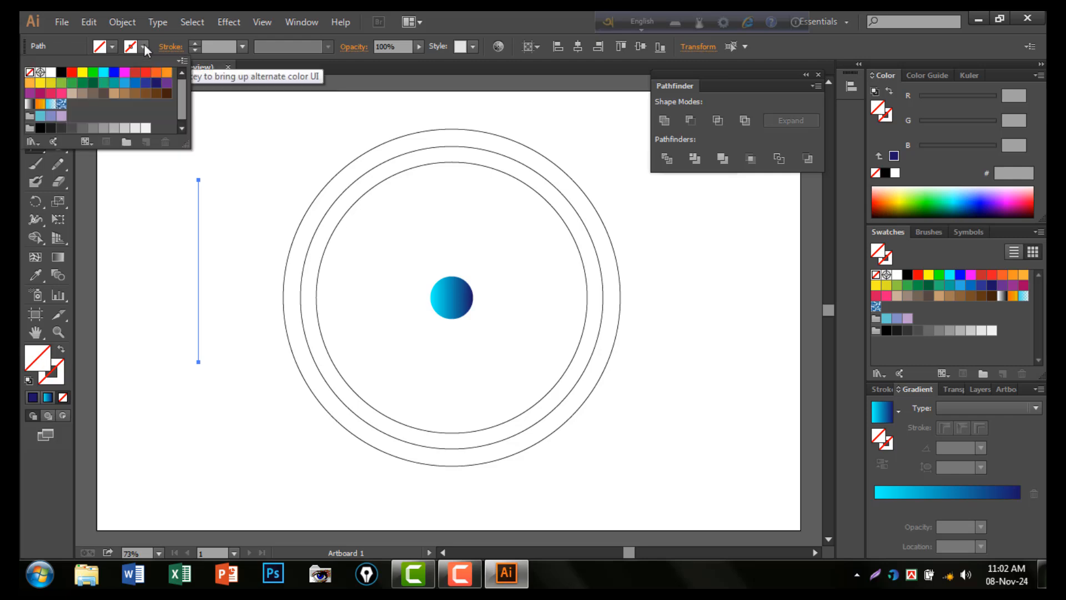
click(61, 73)
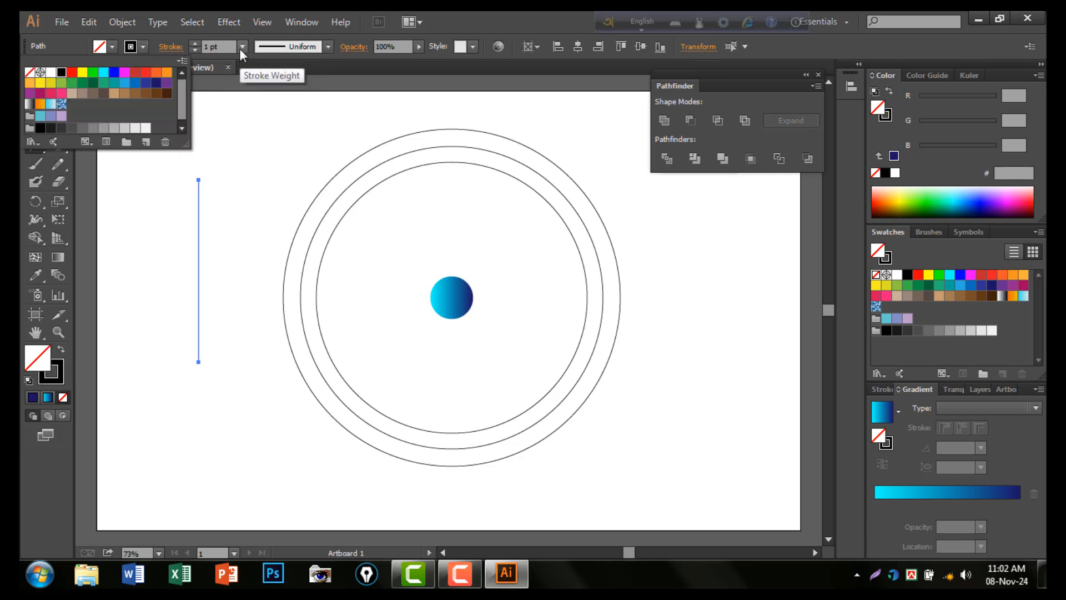
- Apply the lens-shaped variable width profile, tapered at both ends, to the vertical line and deselect it
click(298, 45)
click(297, 47)
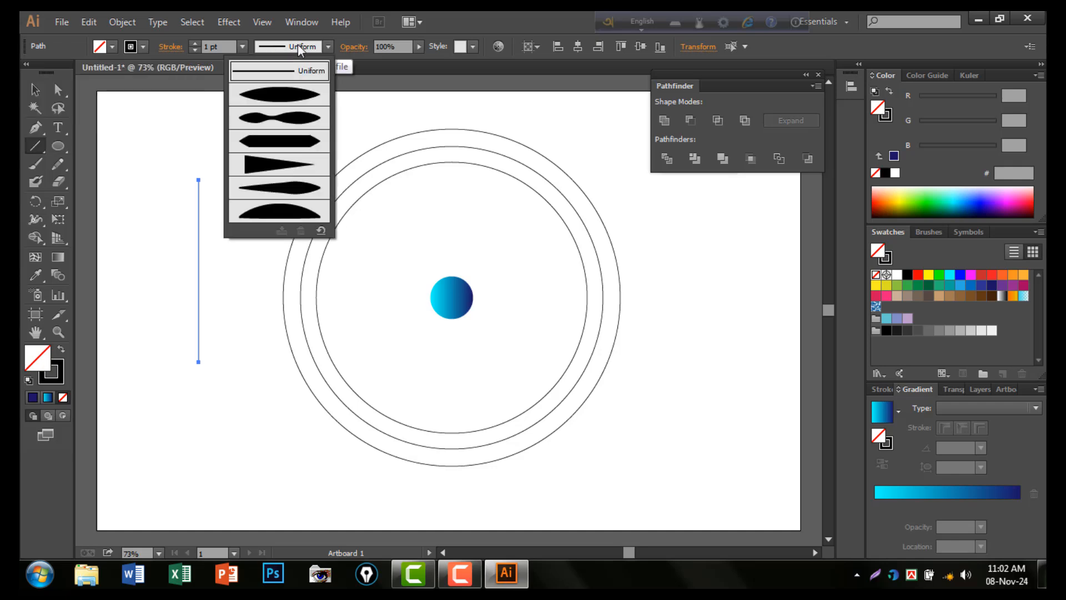
click(280, 98)
key(ctrl+shift+a)
- Draw a short horizontal line across the lower part of the vertical line and deselect it
drag(44, 145, 87, 146)
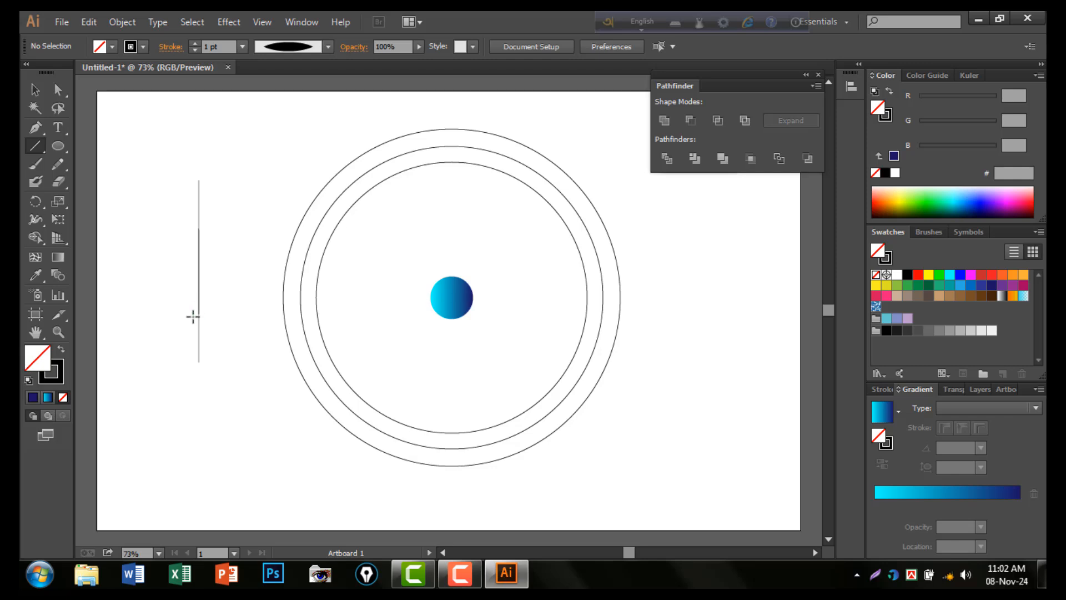
drag(185, 315, 206, 314)
key(ctrl+shift+a)
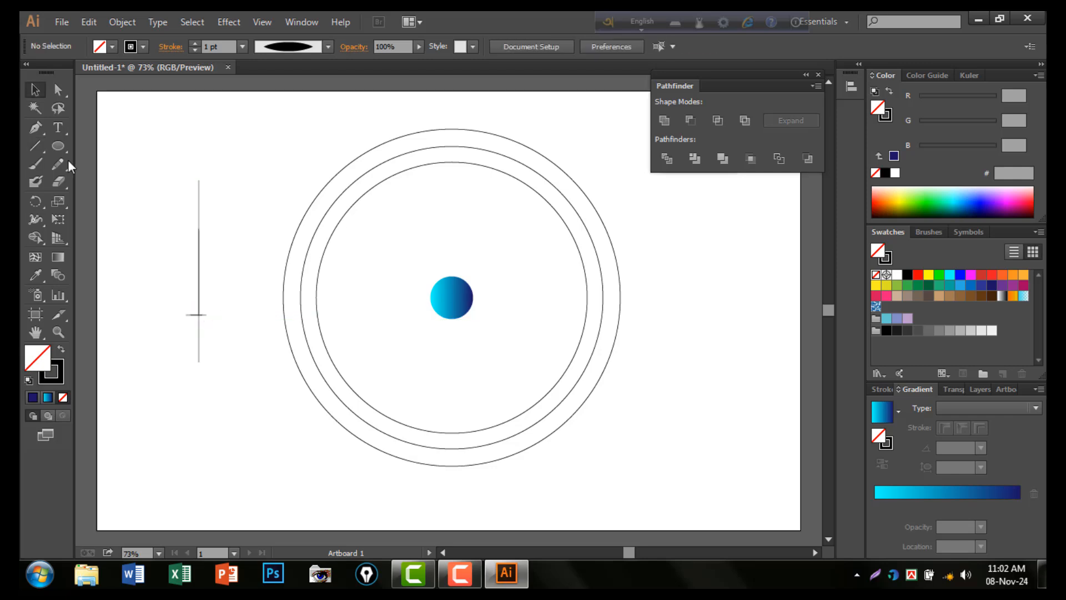
- Draw a Pen path from the vertical line's upper end through the crossbar's right end to its lower end
drag(42, 129, 82, 131)
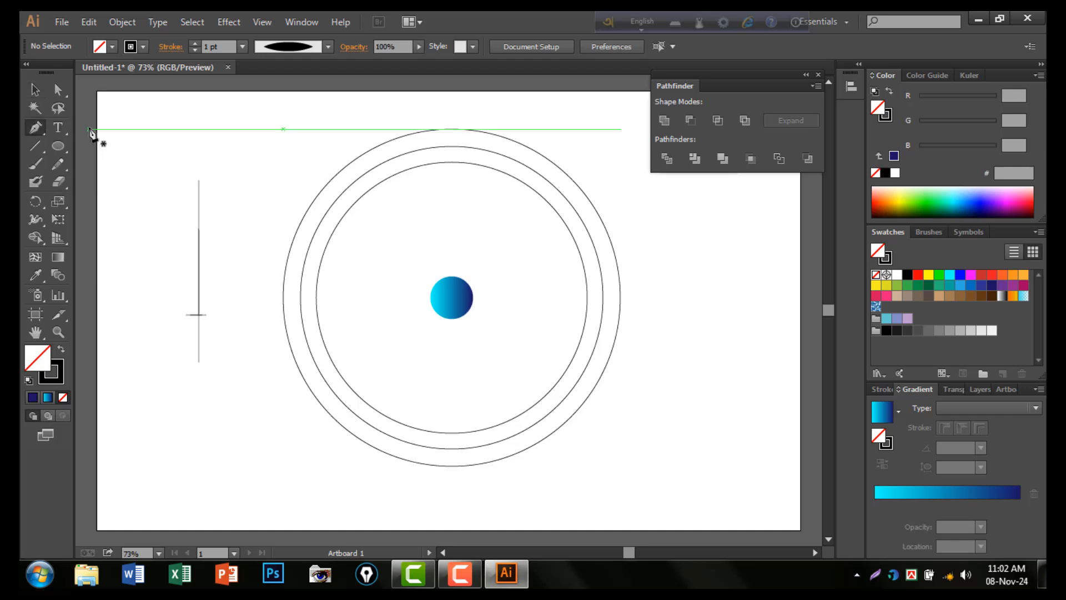
click(199, 181)
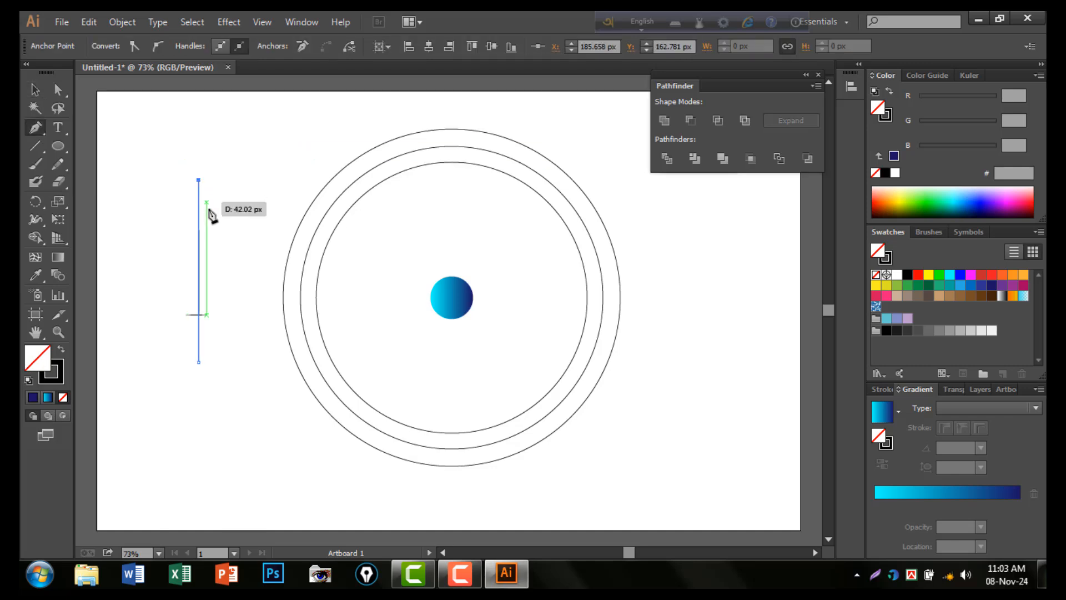
click(207, 315)
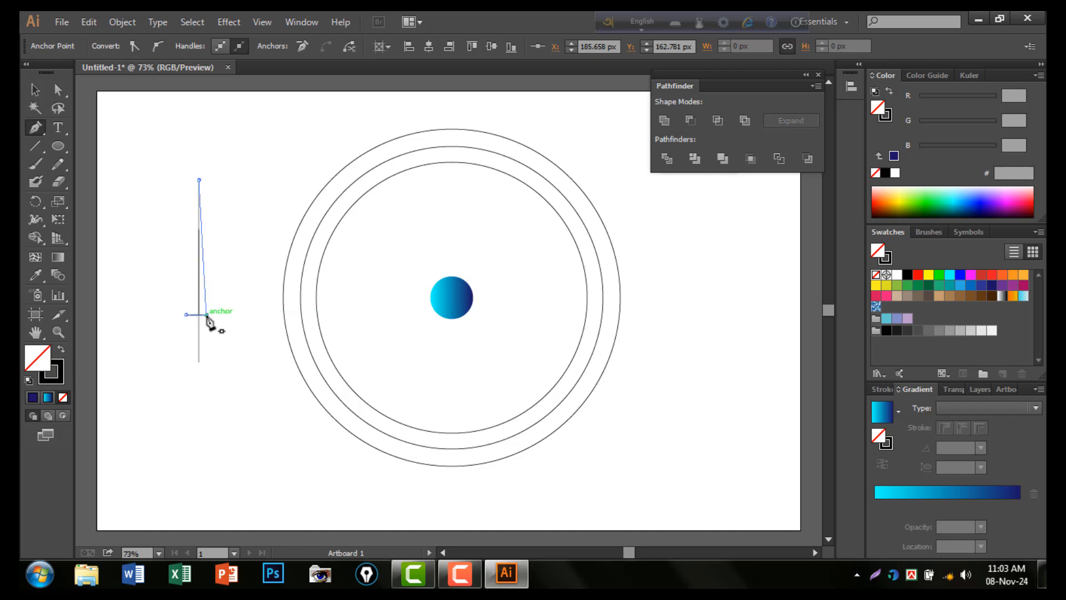
click(200, 361)
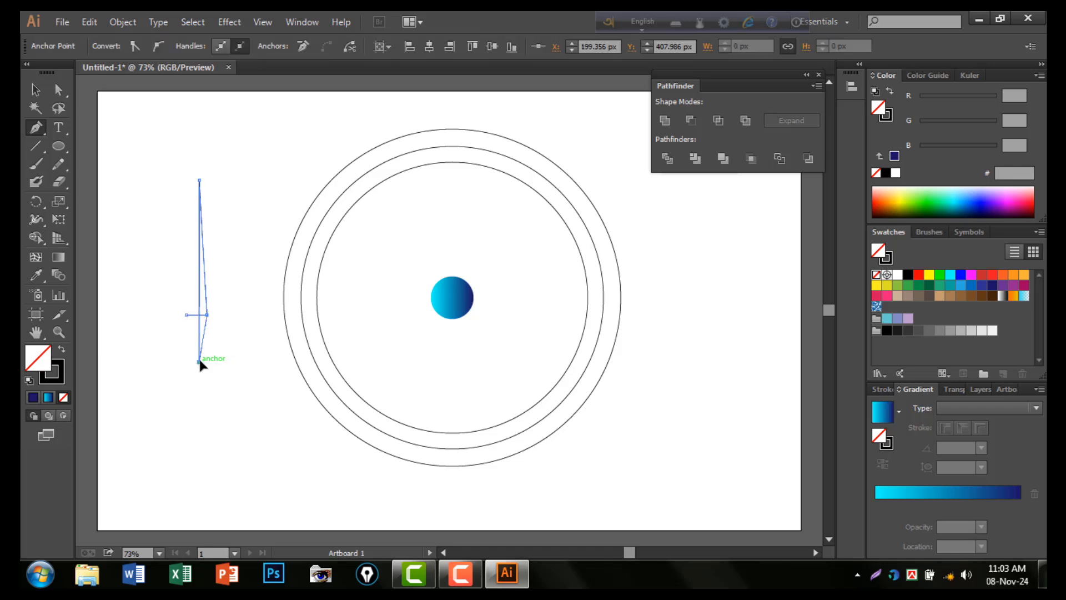
click(38, 90)
click(105, 188)
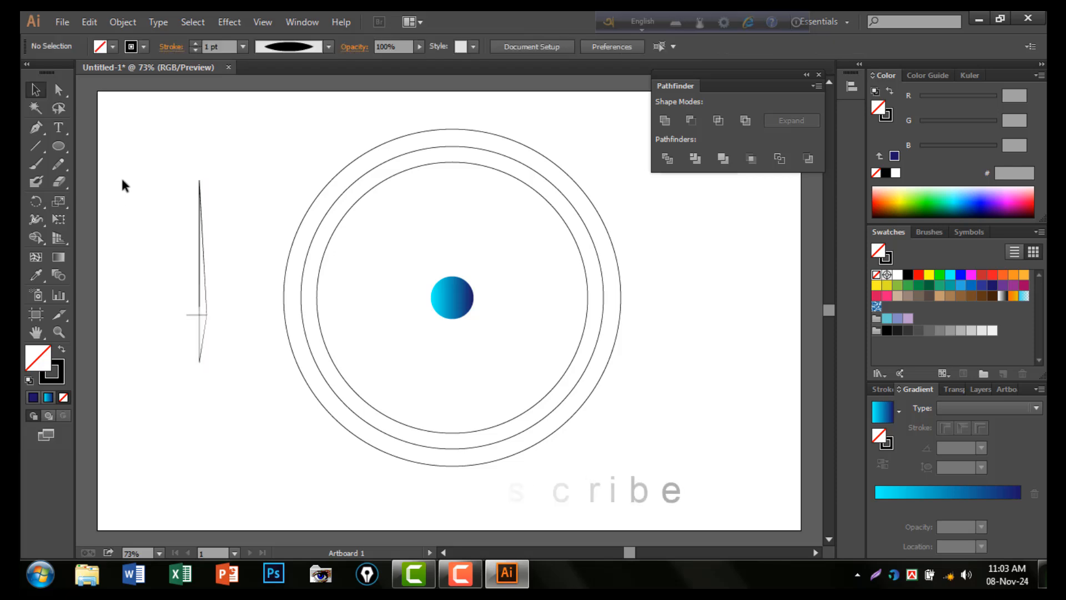
- Select all the needle lines and remove the horizontal crossbar segments with the Shape Builder tool
drag(129, 159, 241, 361)
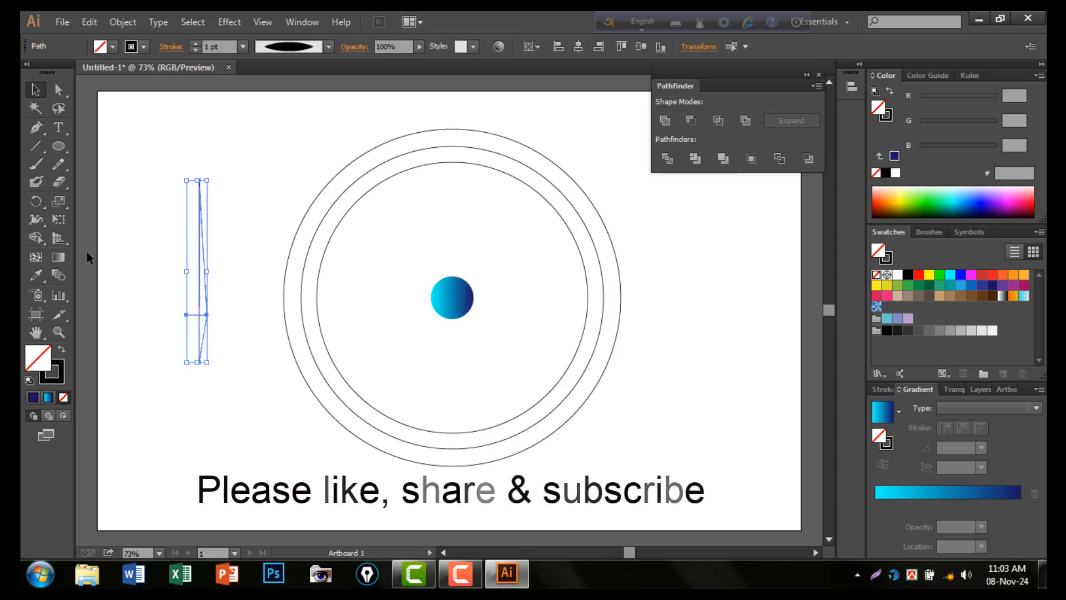
click(44, 240)
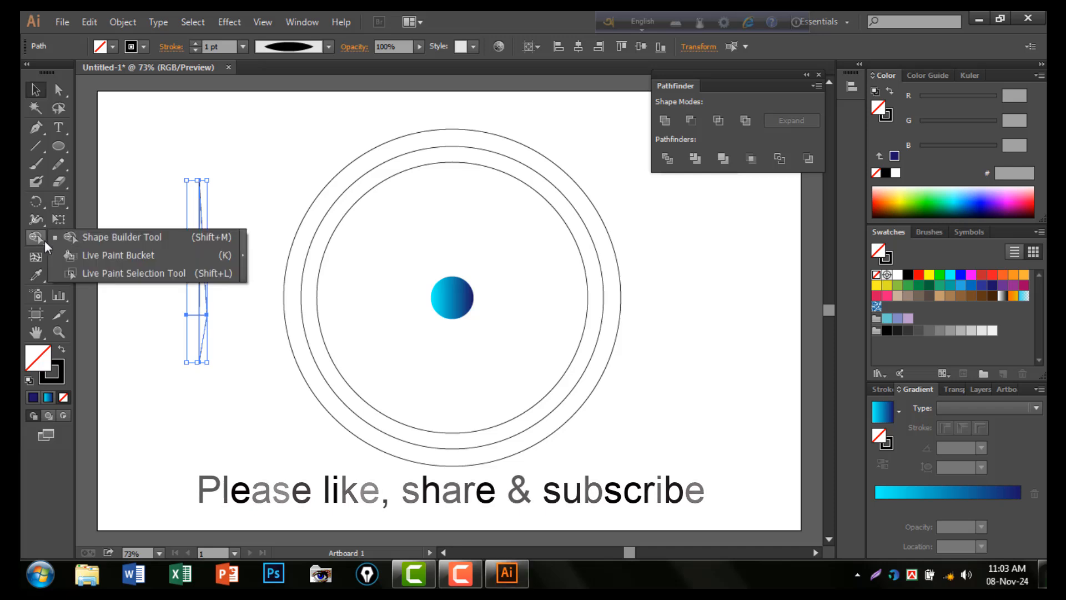
click(101, 240)
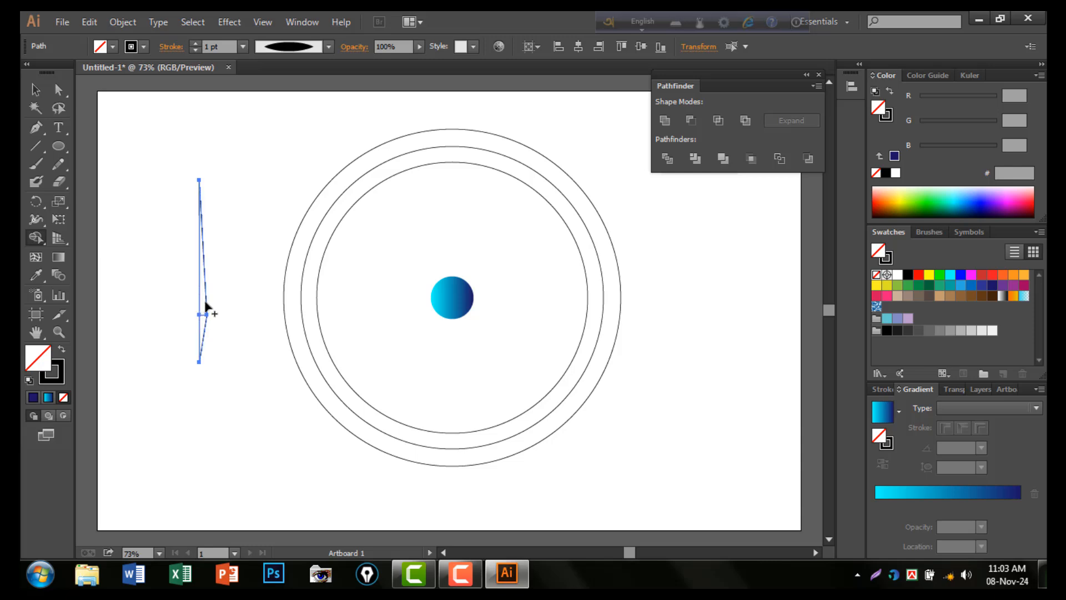
click(204, 314)
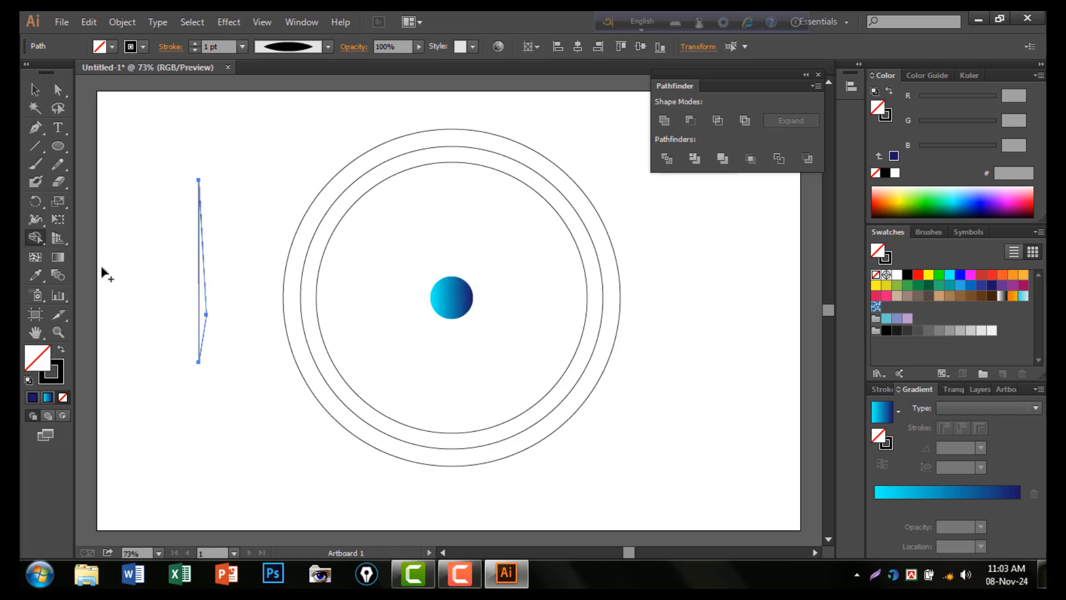
- Build the area enclosed by the half-needle outline into a single closed shape with the Shape Builder tool
key(v)
scroll(281, 369, up, 4)
scroll(281, 367, left, 6)
scroll(293, 441, up, 5)
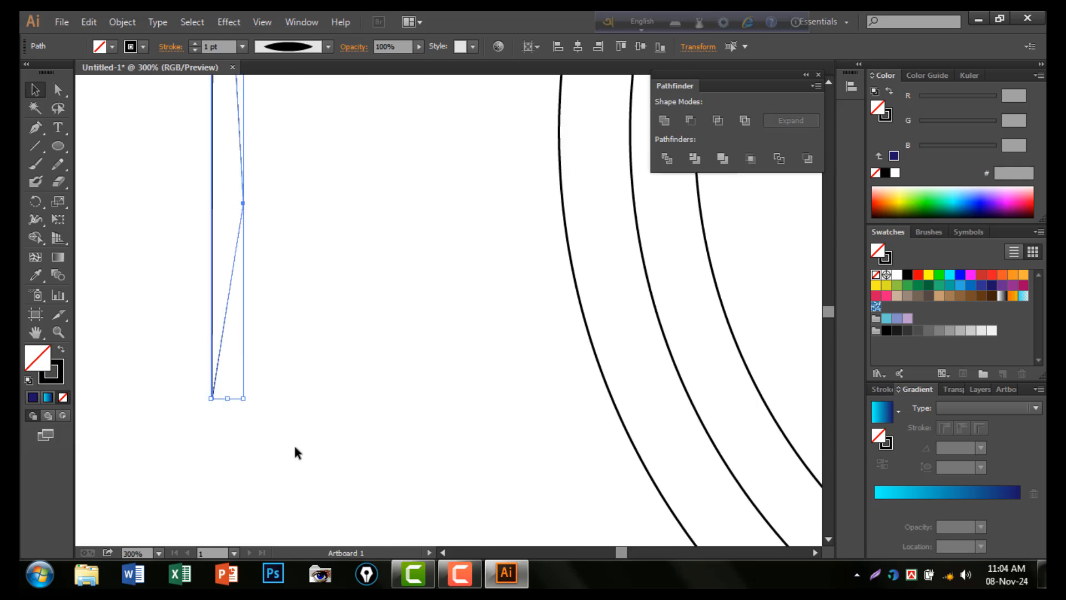
scroll(296, 442, up, 2)
scroll(298, 432, up, 2)
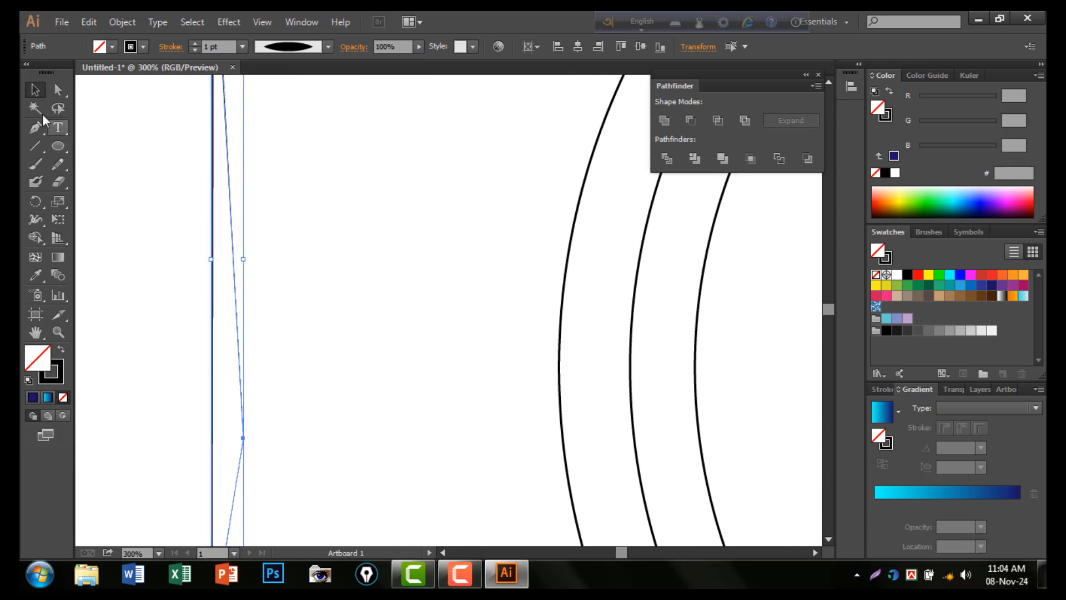
click(42, 241)
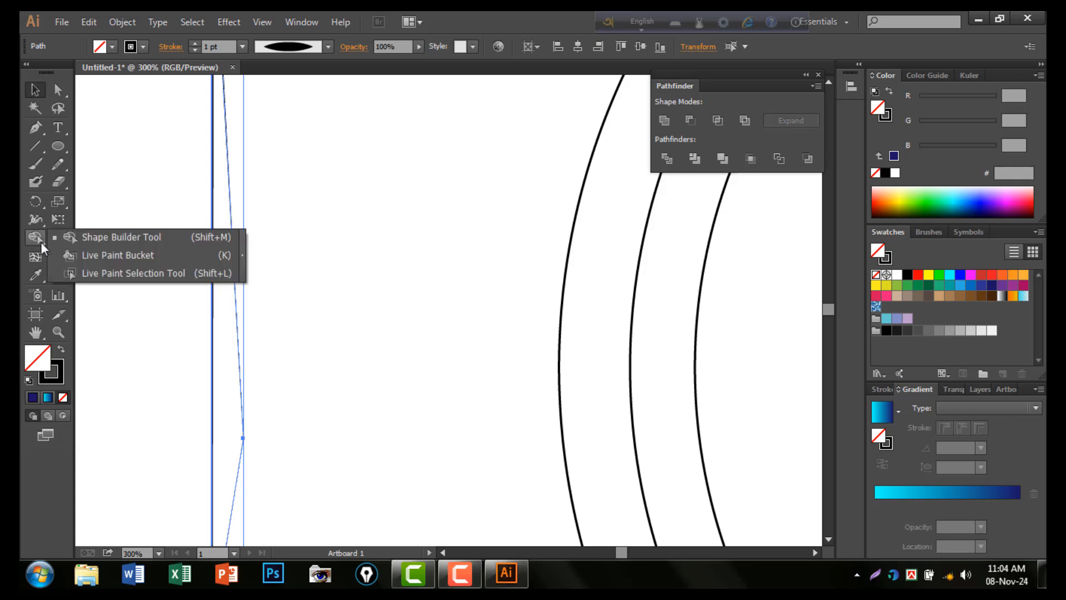
click(95, 237)
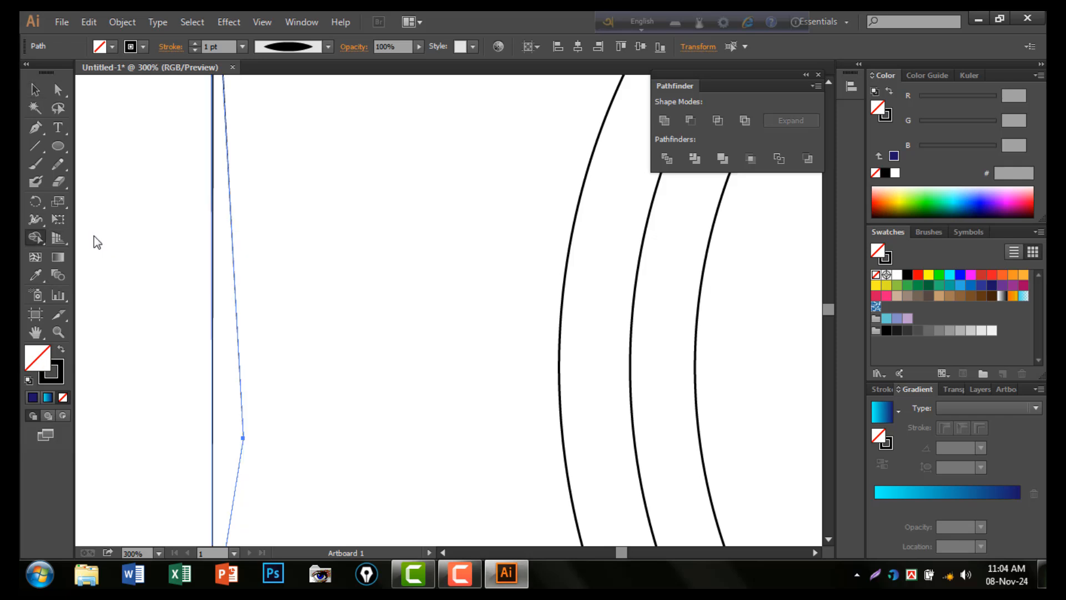
click(219, 264)
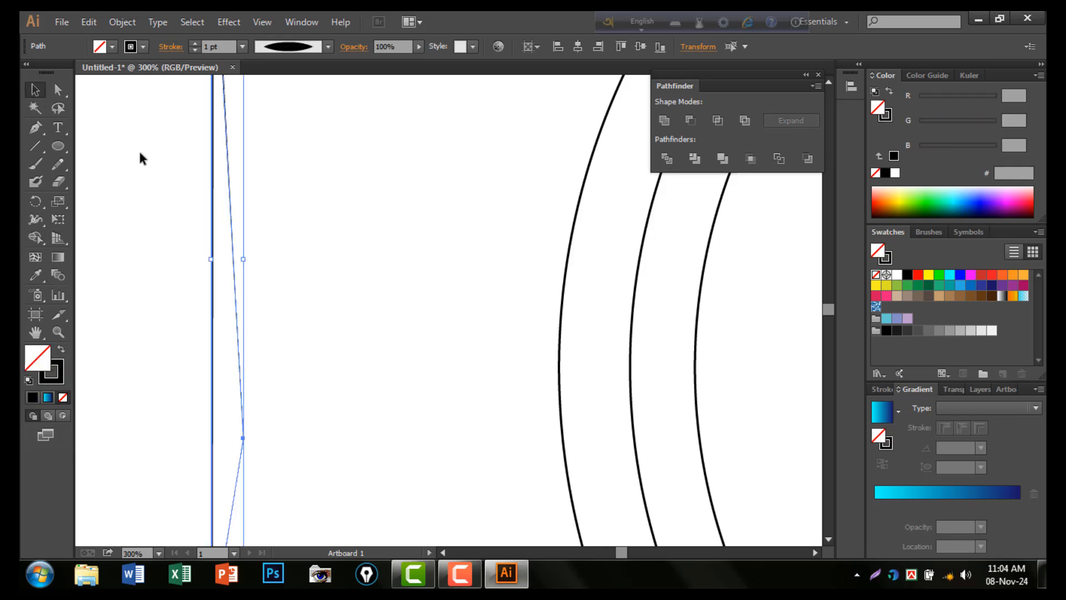
- Fill the half-needle shape with the cyan-to-navy linear gradient and set its stroke to None
drag(146, 167, 282, 299)
click(882, 412)
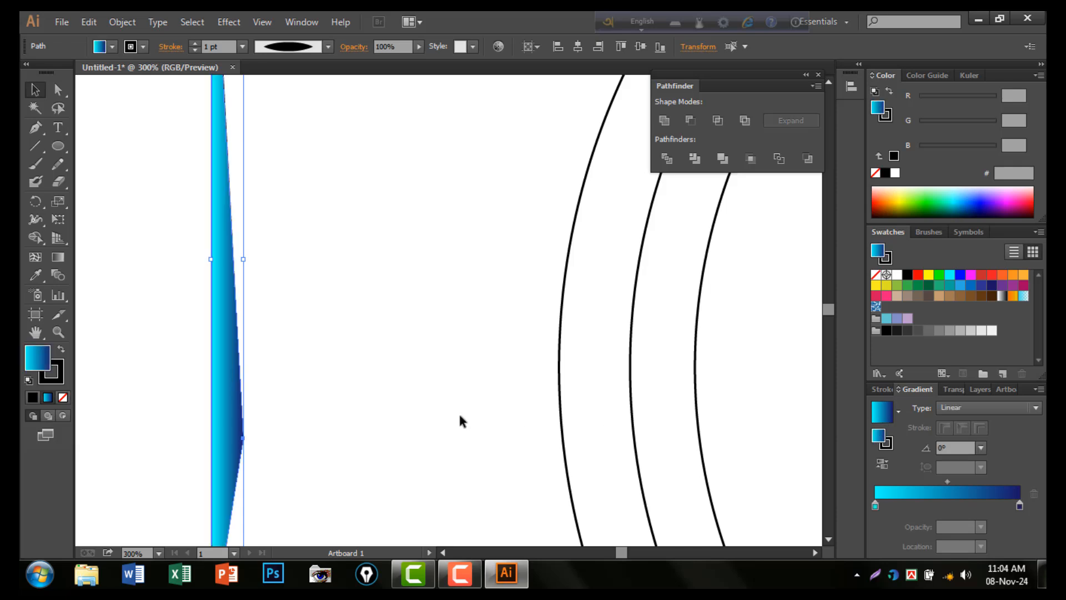
click(113, 47)
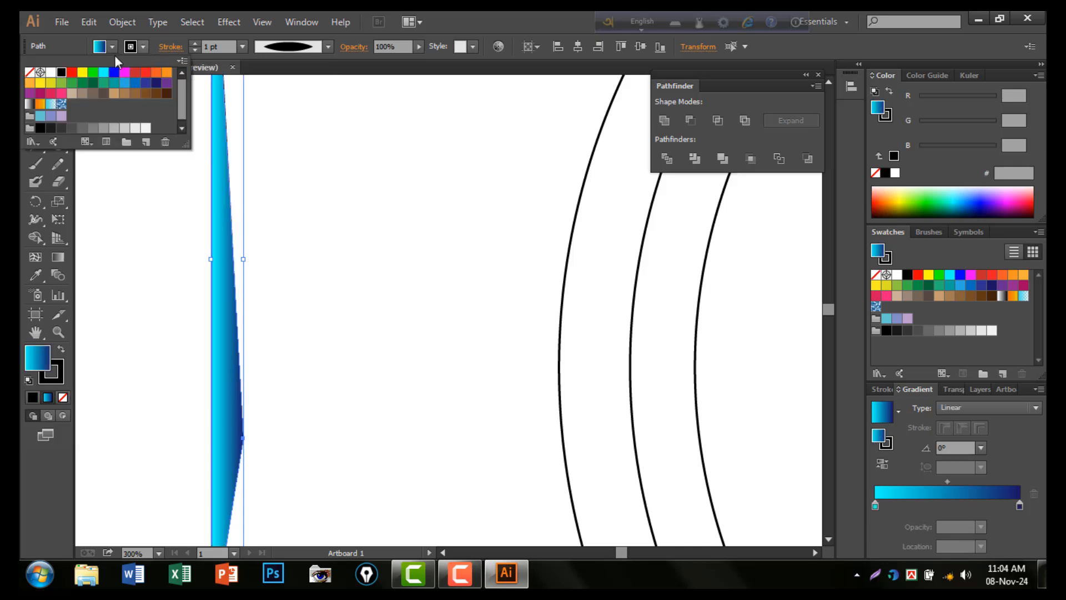
click(29, 73)
click(291, 310)
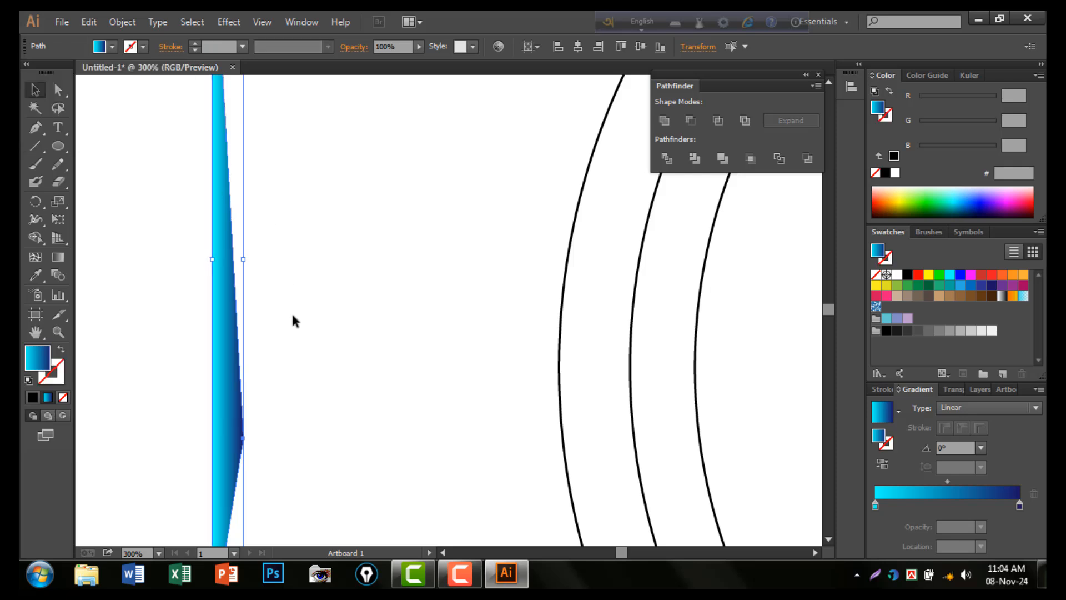
- Create a mirrored copy of the half-needle by reflecting it across the vertical axis
right_click(231, 347)
mouse_move(373, 300)
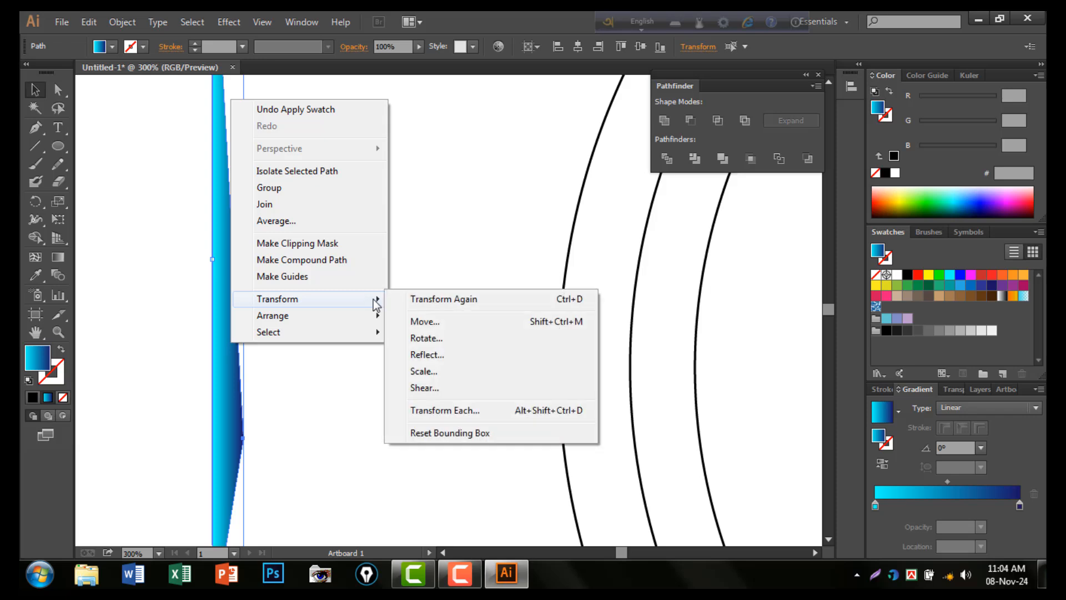
click(432, 355)
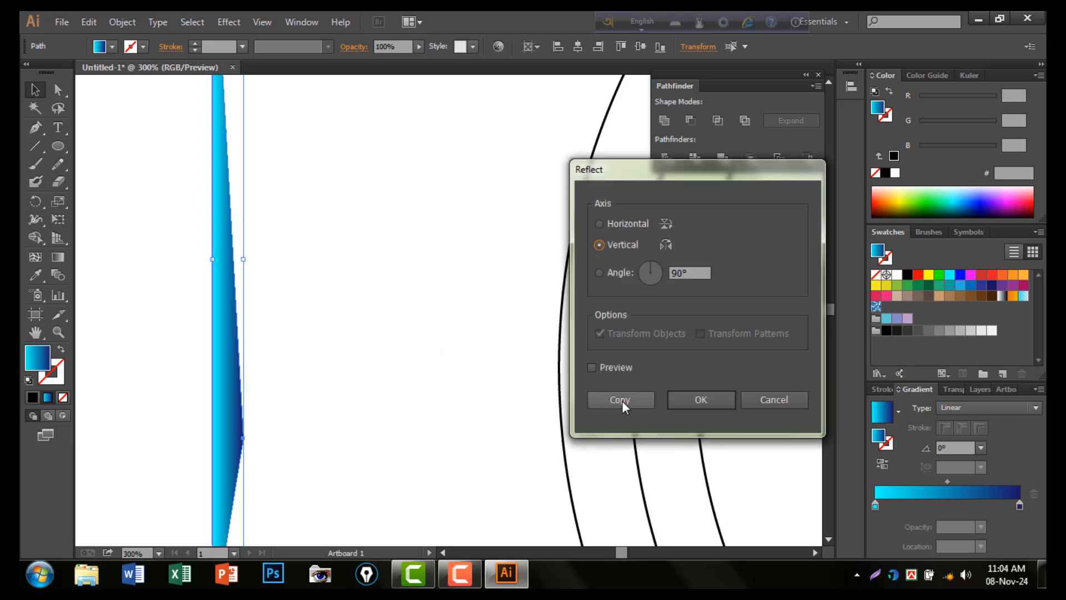
click(621, 400)
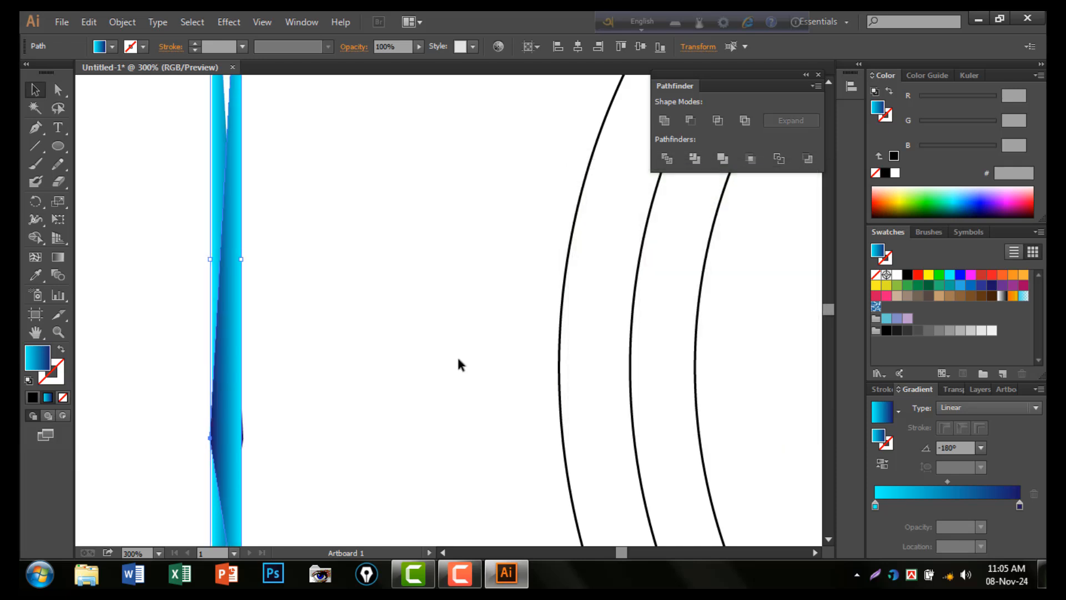
- Nudge the mirrored half left until its straight edge meets the original half's straight edge, and deselect it
key(Left)
key(Left)
key(Left)
key(Left)
key(Left)
key(Left)
key(Left)
key(Left)
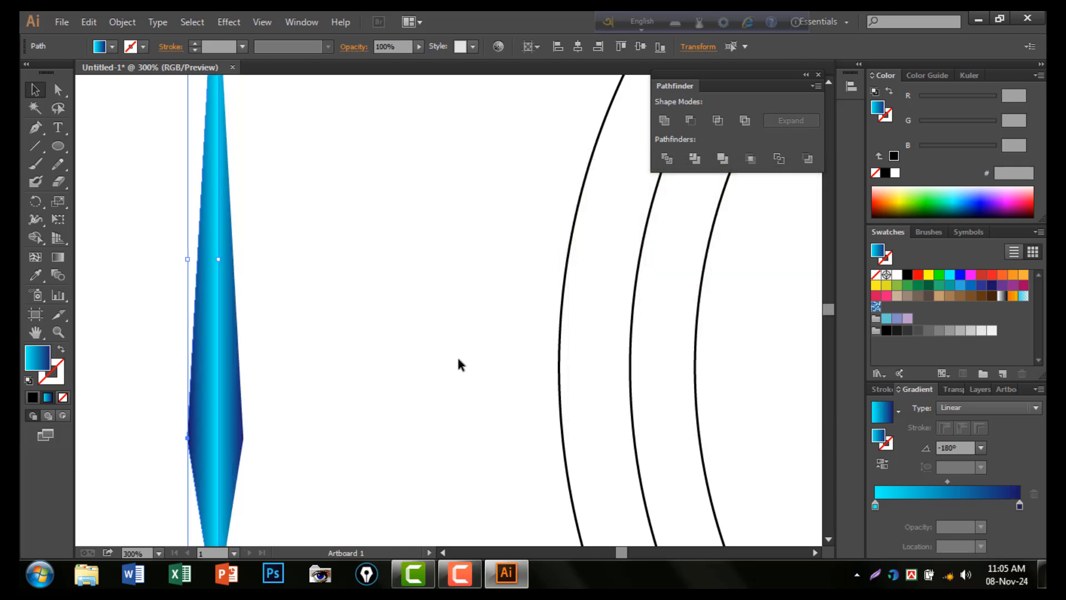
key(Left)
key(Left)
key(Left)
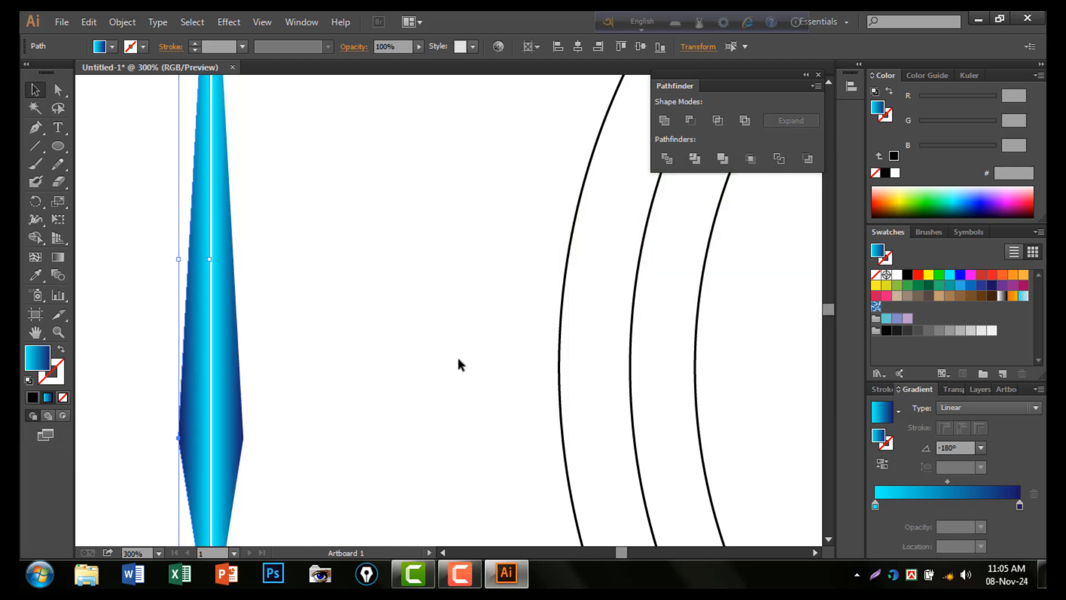
click(457, 354)
- Redirect the right needle half's gradient to run lengthwise at about 90°, from cyan at the lower tip to navy at the upper tip
scroll(336, 356, down, 1)
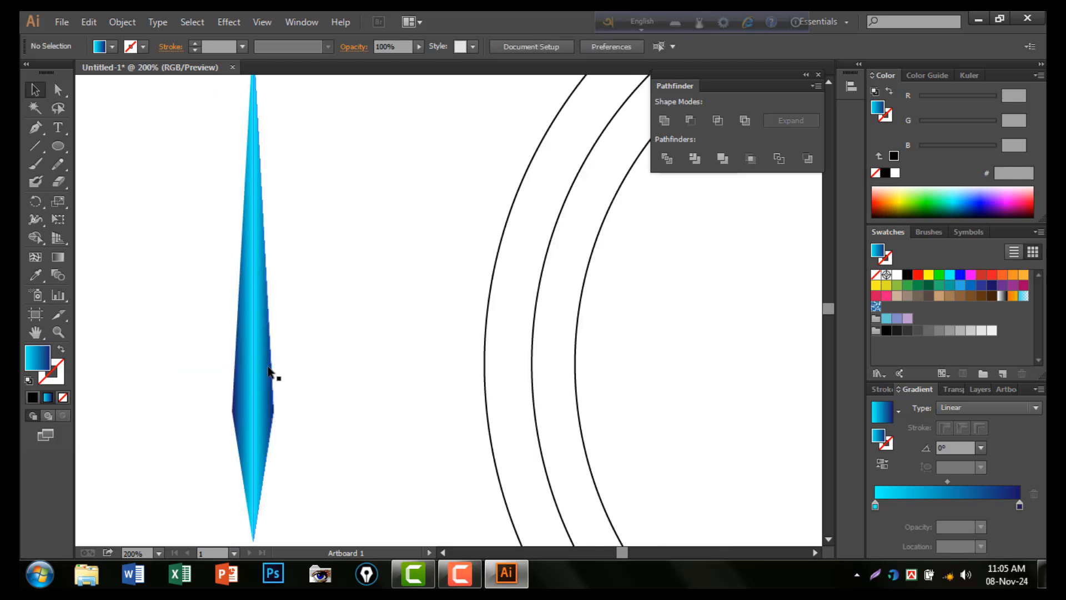
click(269, 371)
click(55, 278)
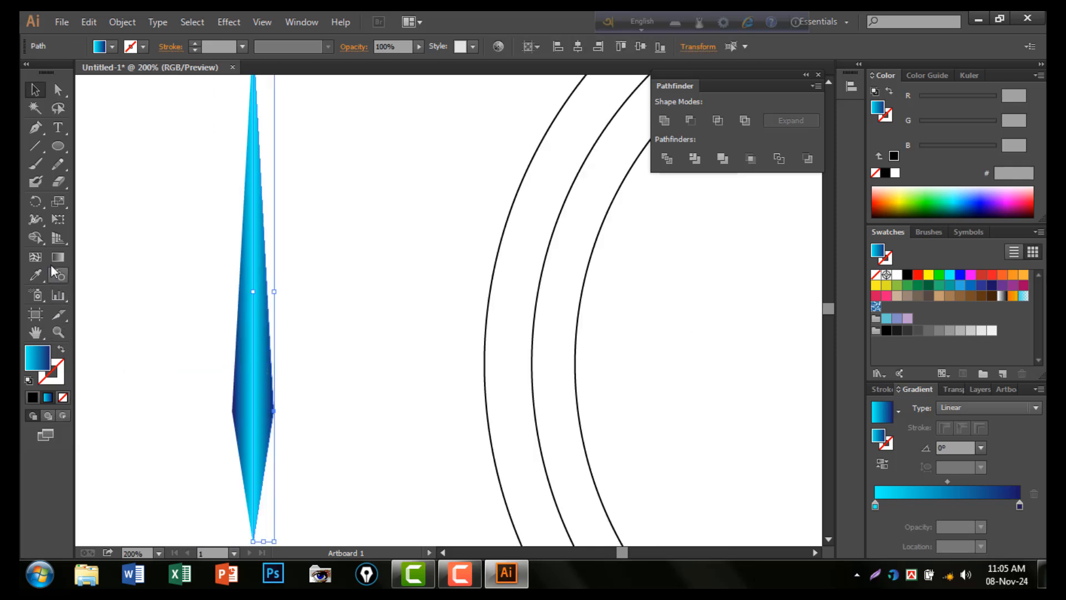
click(52, 254)
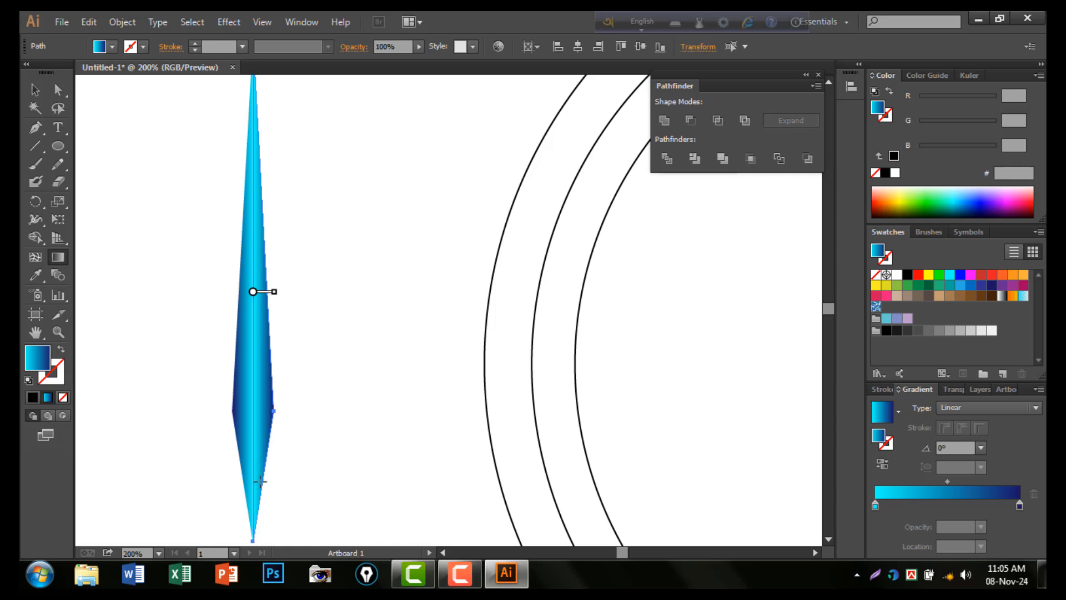
drag(260, 516, 257, 301)
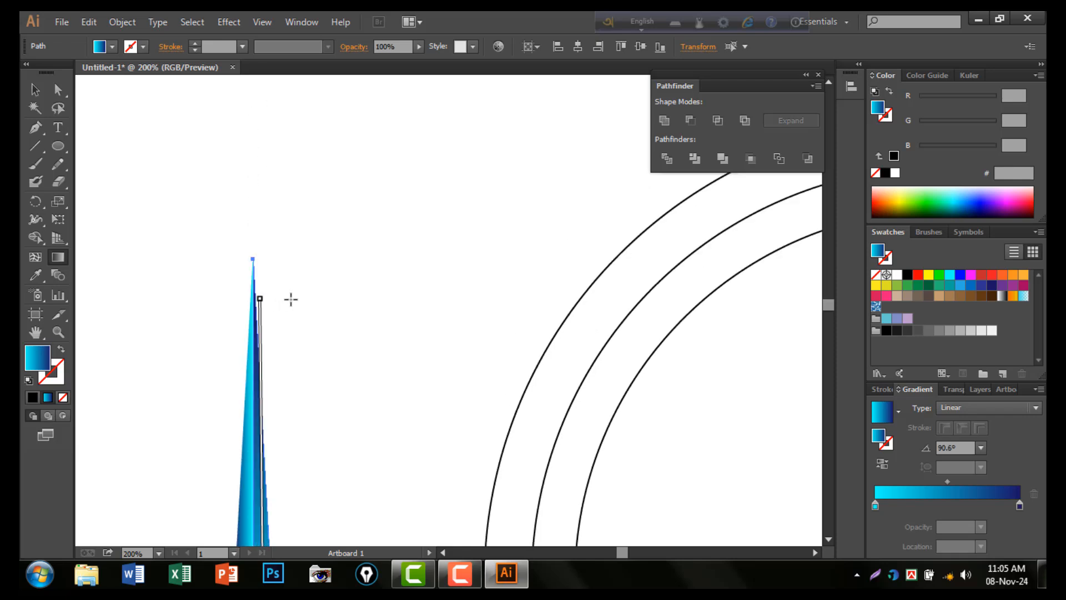
scroll(285, 302, down, 5)
scroll(358, 361, down, 3)
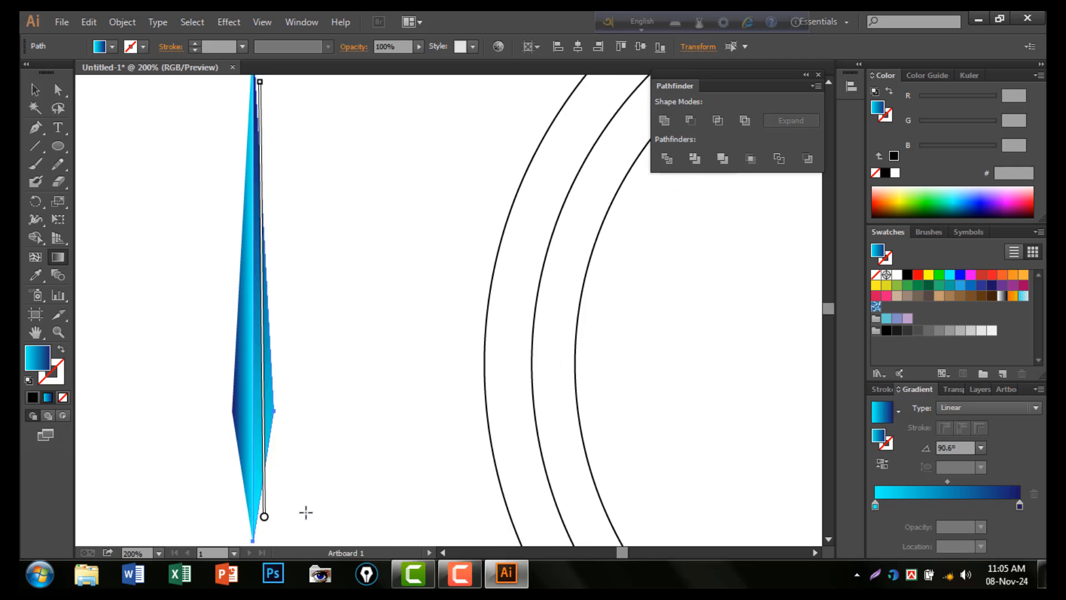
scroll(305, 511, down, 3)
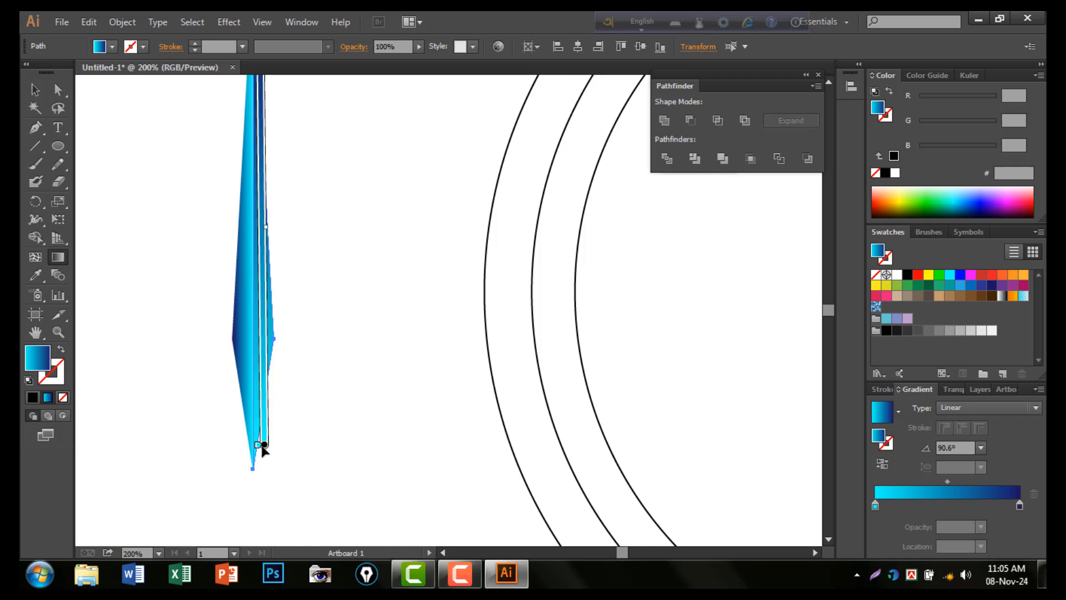
drag(263, 445, 264, 467)
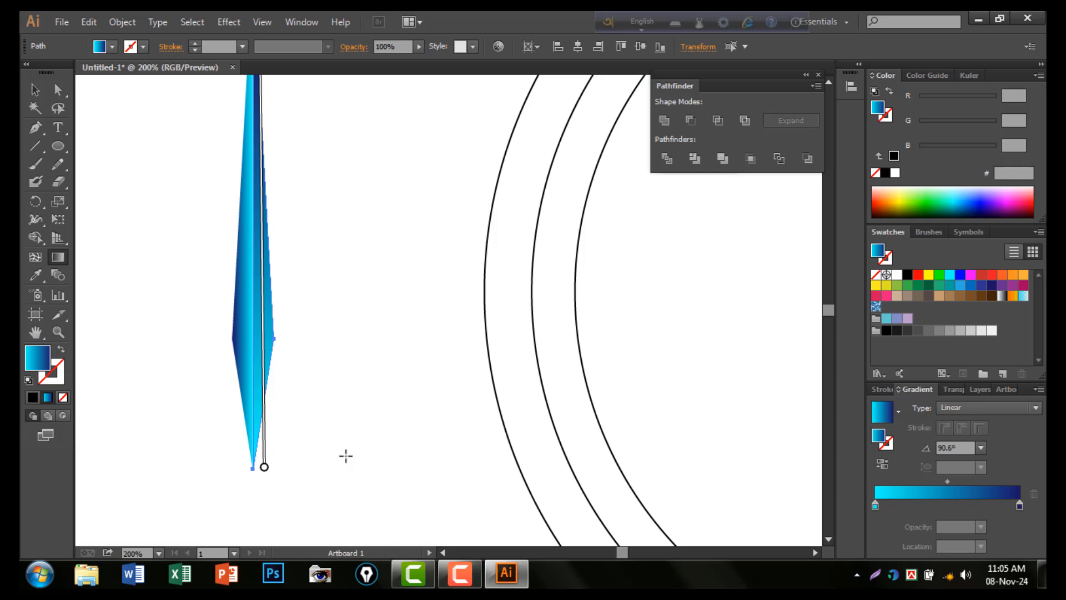
- Redirect the left needle half's gradient to run lengthwise at about 90°, starting at the lower tip and ending at the upper tip
click(35, 88)
click(238, 320)
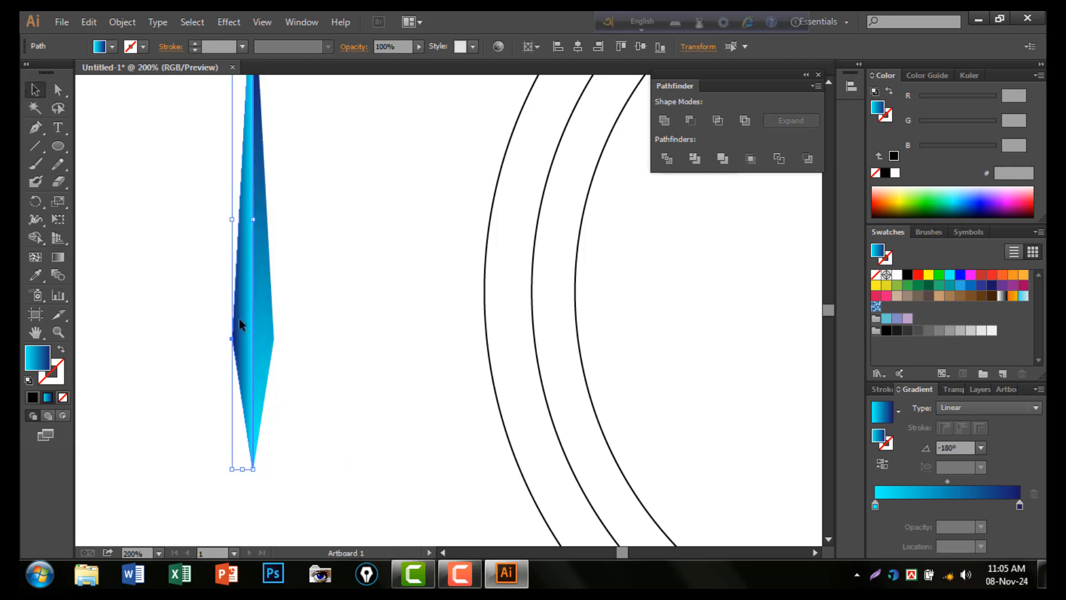
click(58, 257)
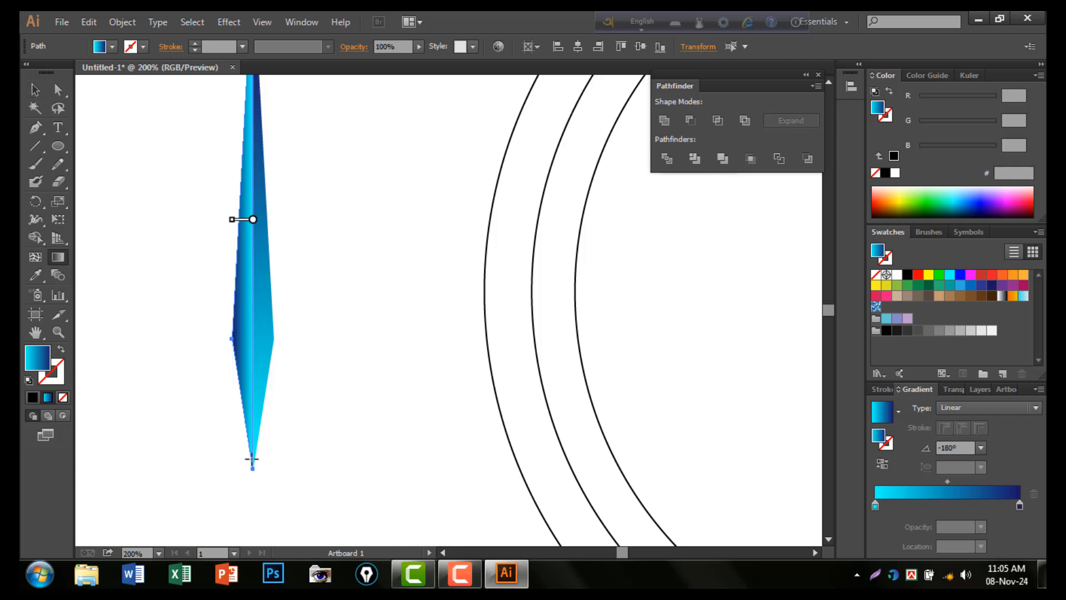
mouse_move(251, 459)
mouse_down()
mouse_move(257, 174)
mouse_move(245, 88)
mouse_move(252, 151)
mouse_up()
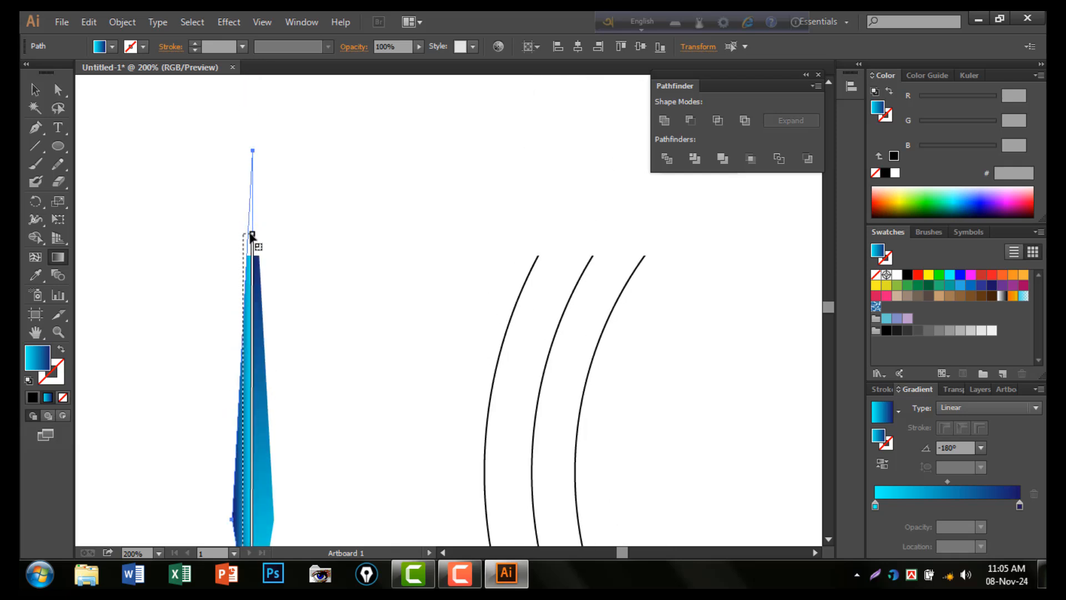
drag(250, 234, 251, 149)
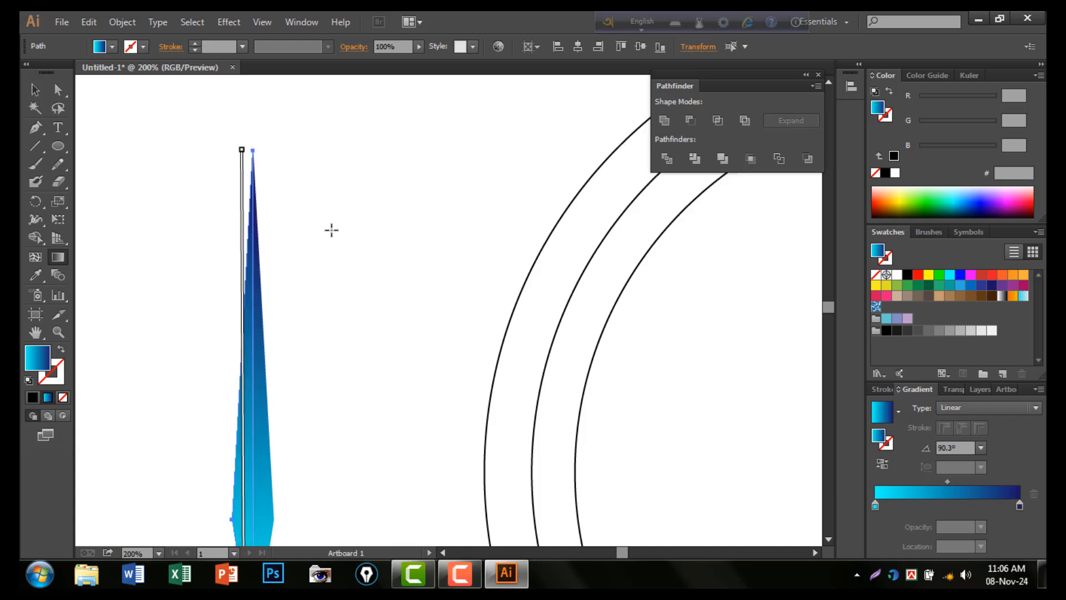
scroll(316, 367, down, 4)
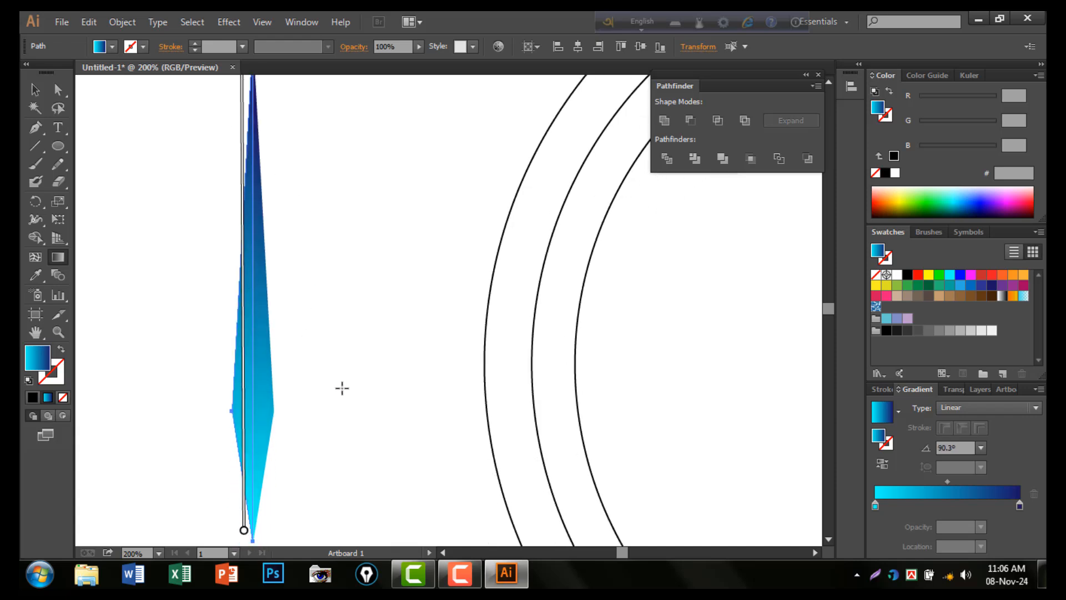
scroll(342, 388, down, 1)
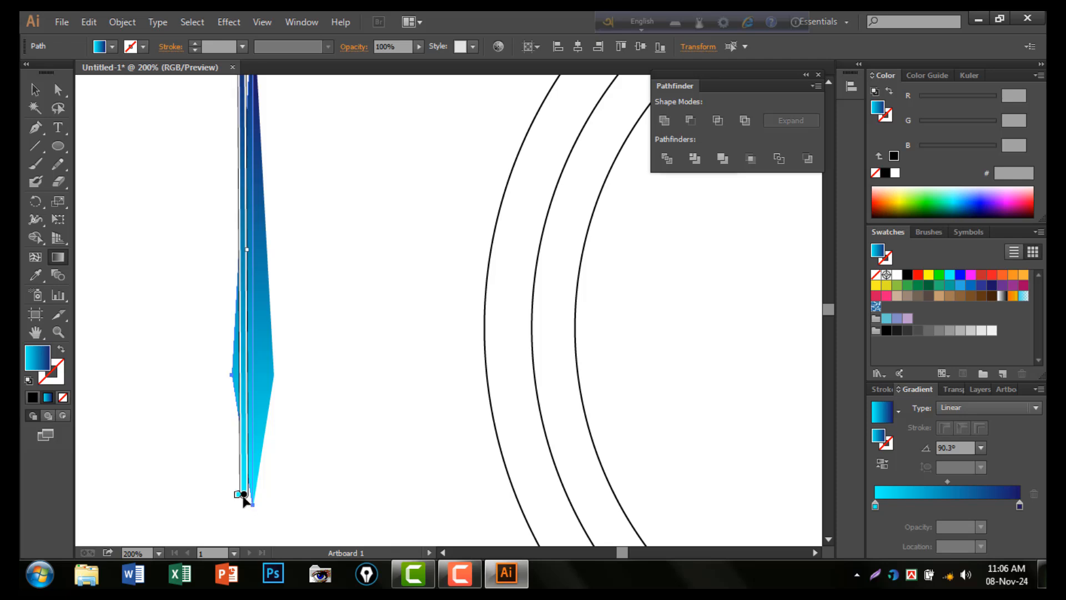
drag(243, 495, 245, 508)
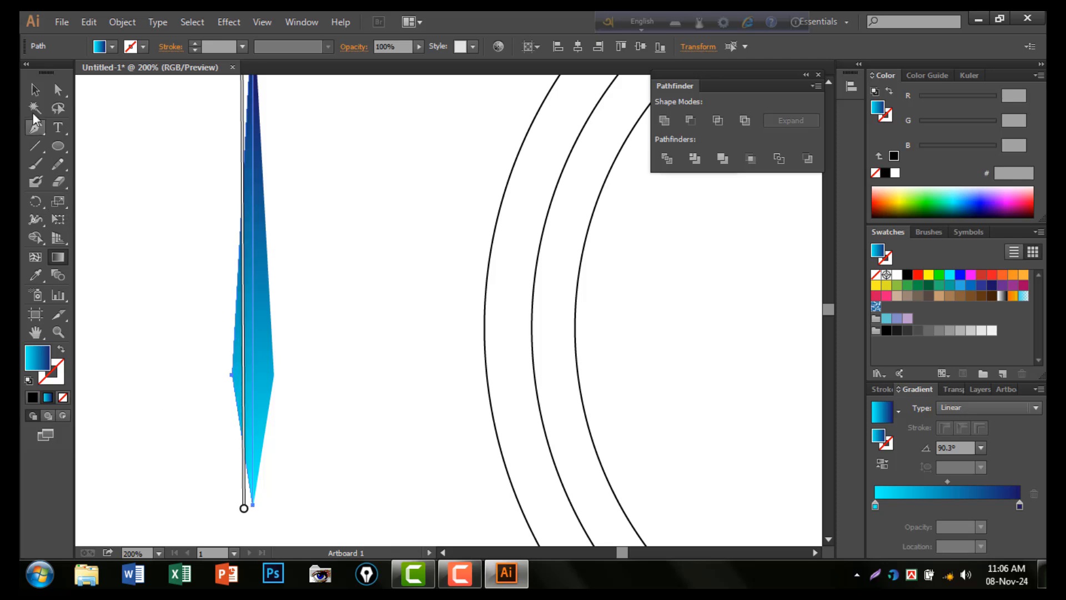
- Reverse the left needle half's gradient so navy lies at the lower tip, and deselect it
click(39, 90)
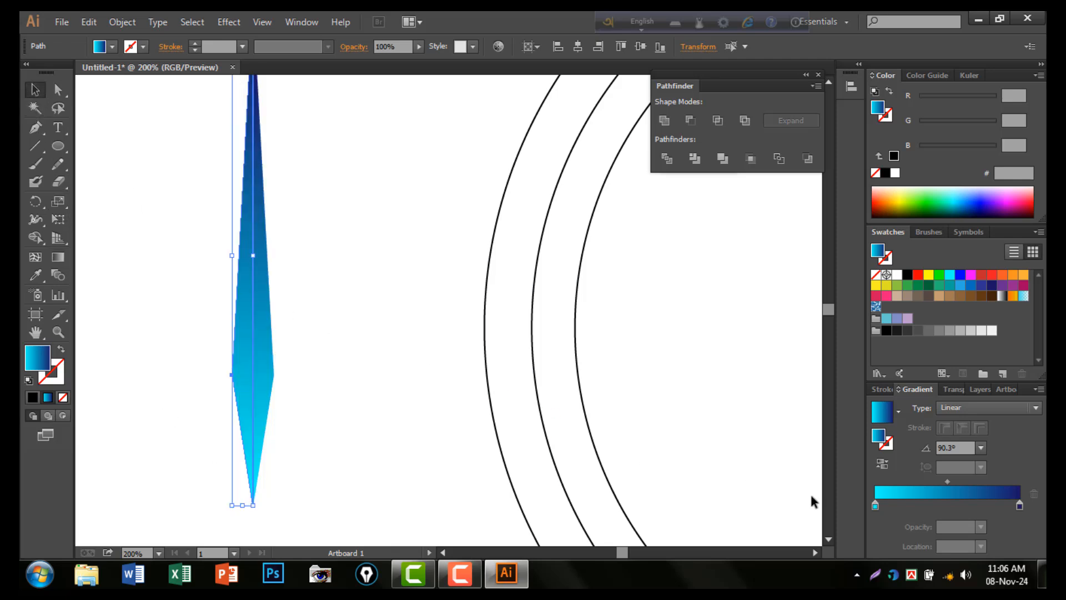
click(883, 462)
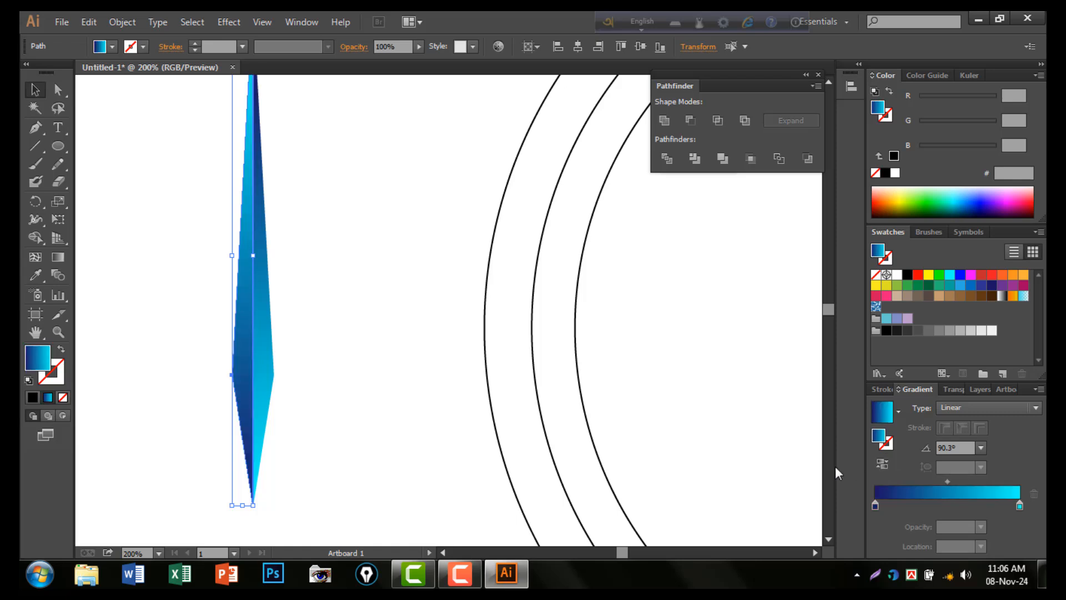
click(364, 412)
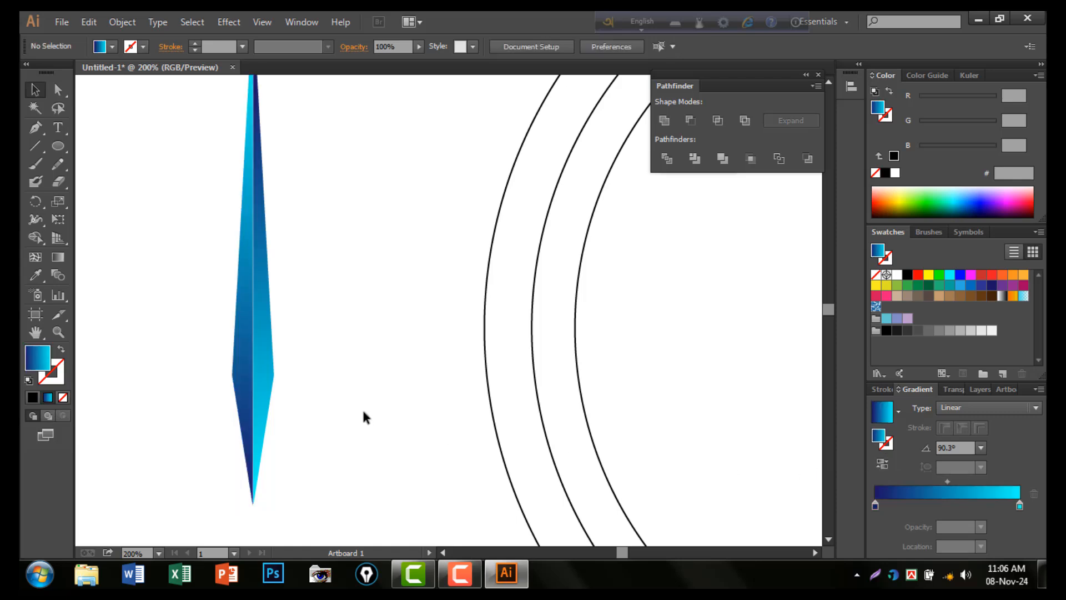
- Group the two needle halves and move the needle upright onto the upper edge of the gradient centre circle
scroll(363, 413, up, 3)
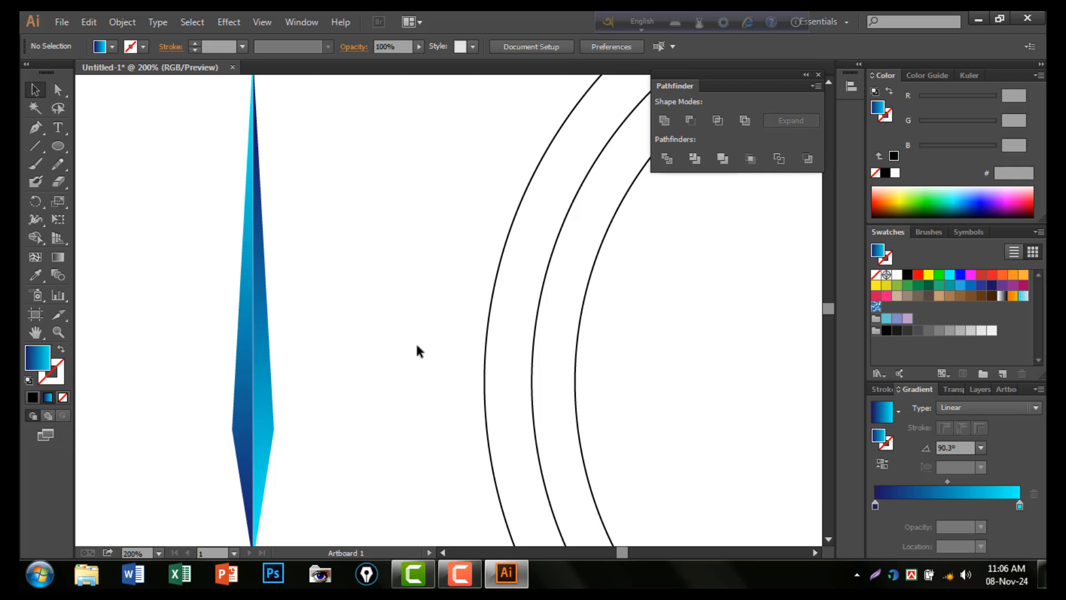
key(ctrl+0)
drag(192, 302, 450, 217)
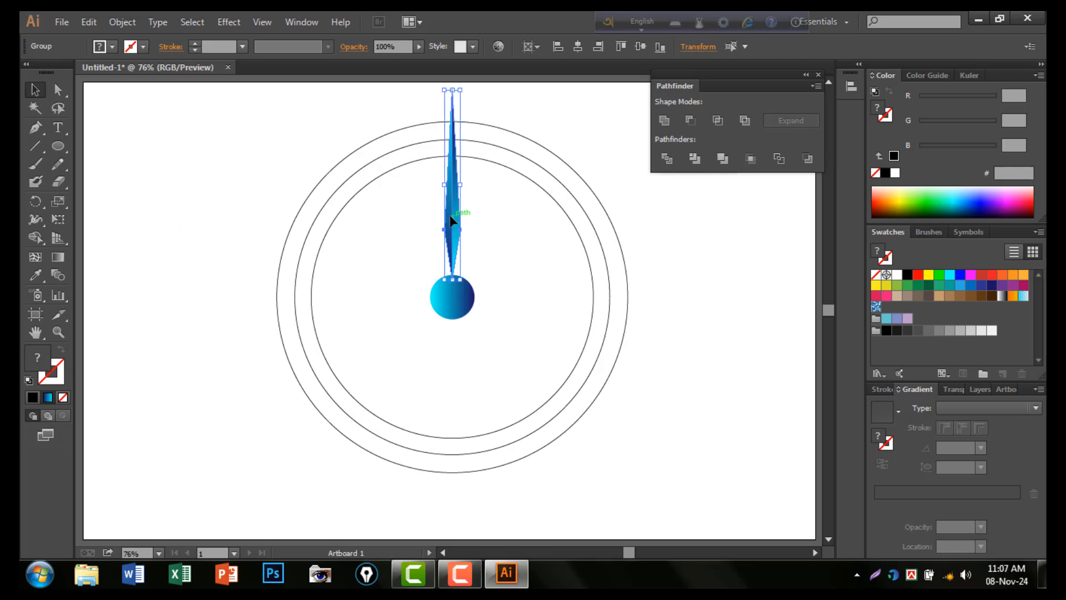
- Shrink the needle so its upper tip meets the innermost ring, and nudge it up slightly
scroll(488, 239, up, 2)
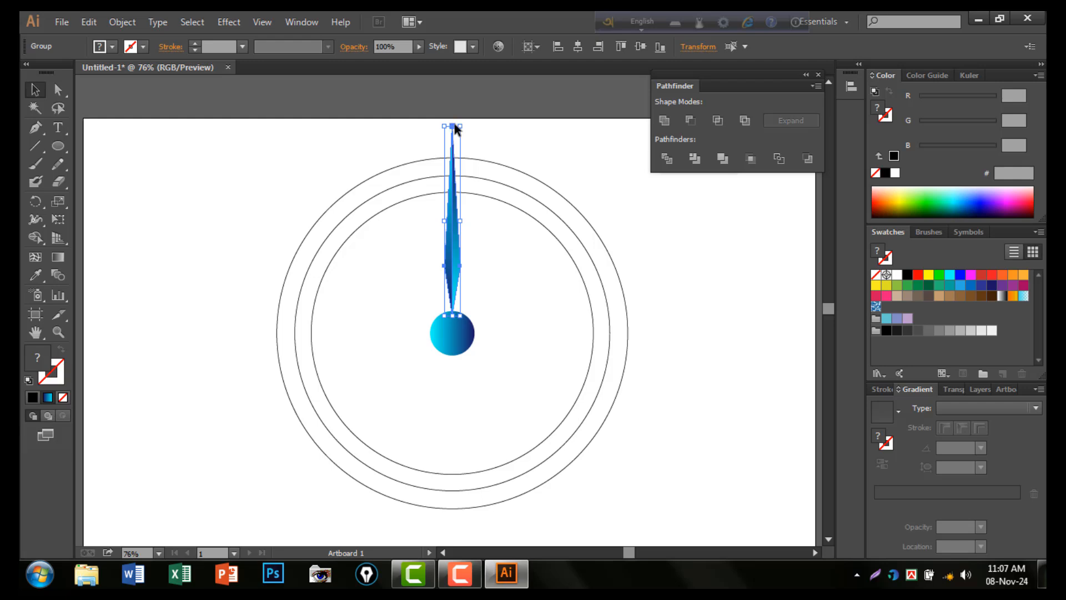
drag(456, 126, 458, 175)
drag(457, 190, 456, 192)
click(511, 281)
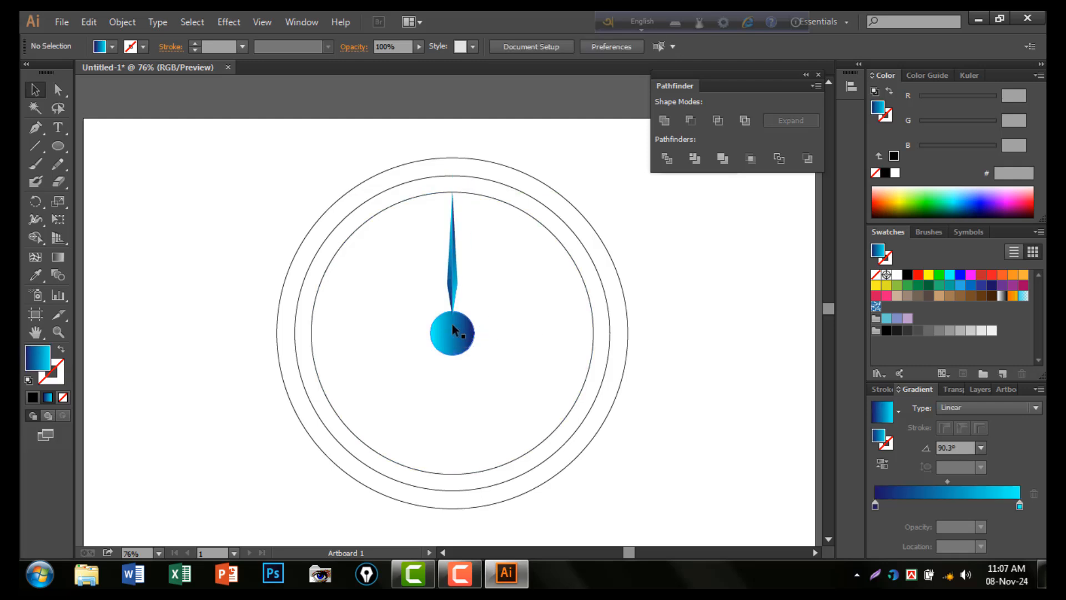
click(452, 295)
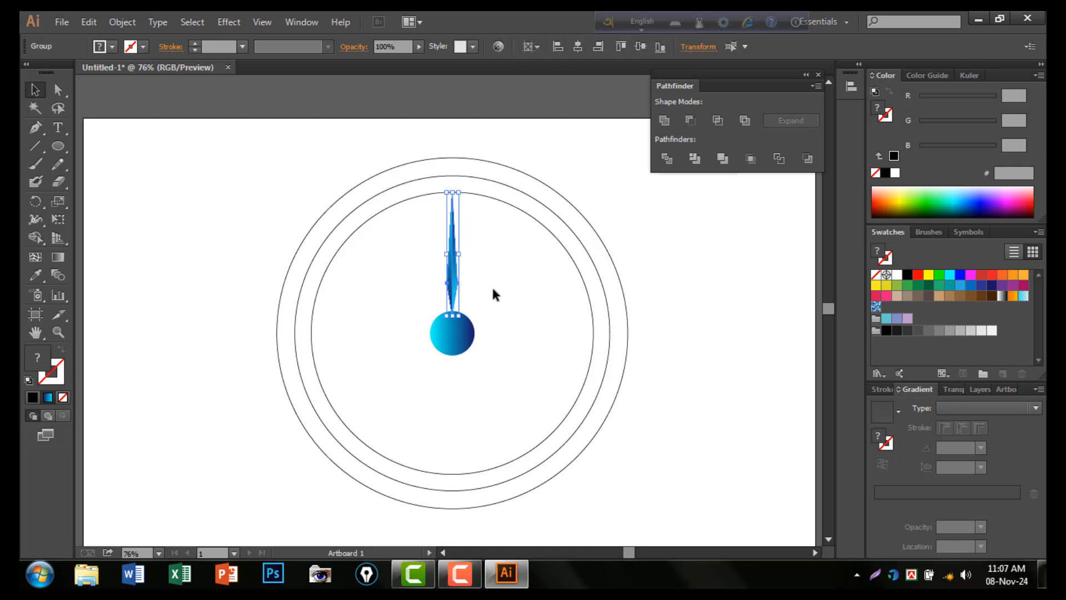
key(Up)
key(Up)
click(660, 383)
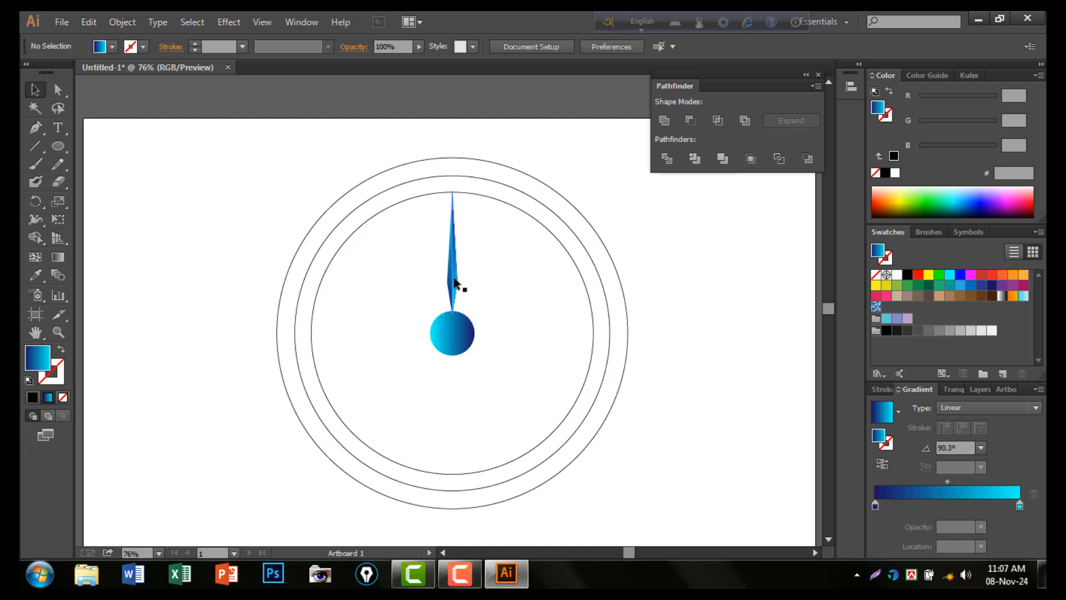
- Create a copy of the needle rotated 15° about the centre of the gradient circle
click(465, 328)
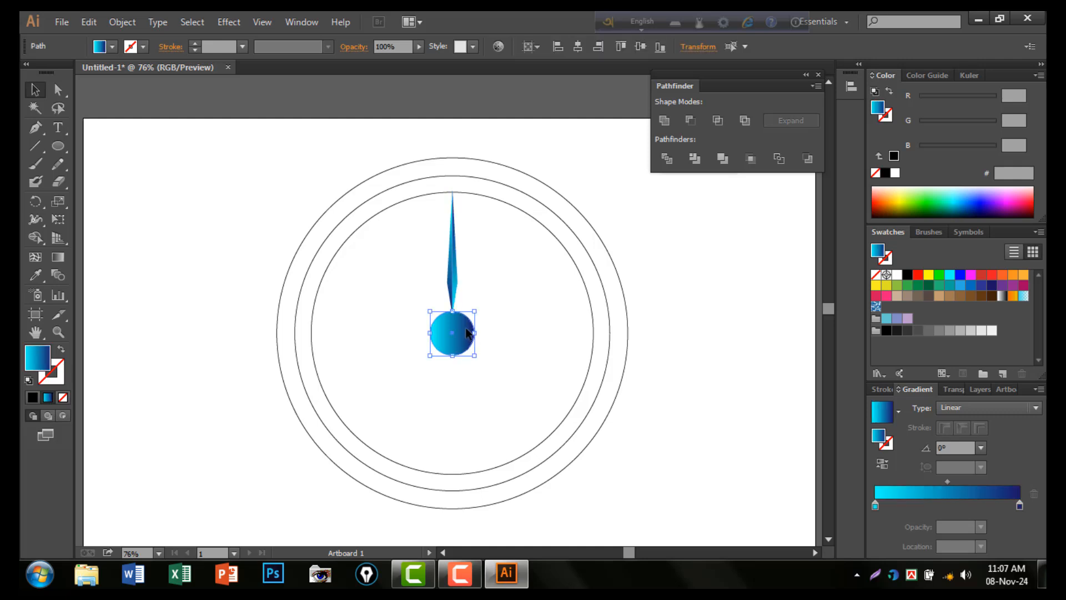
click(453, 275)
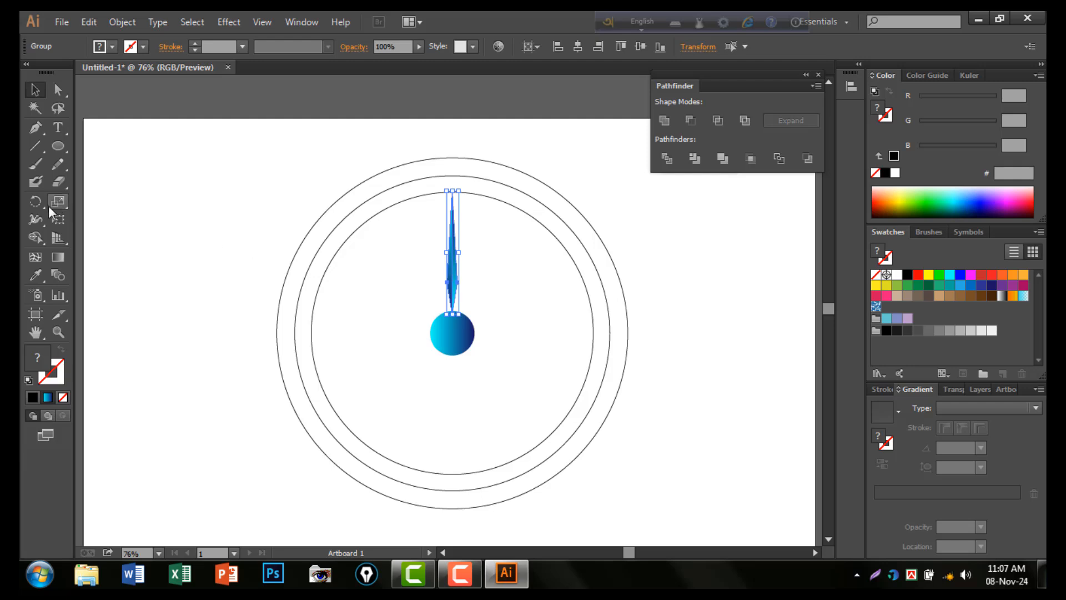
drag(43, 205, 110, 199)
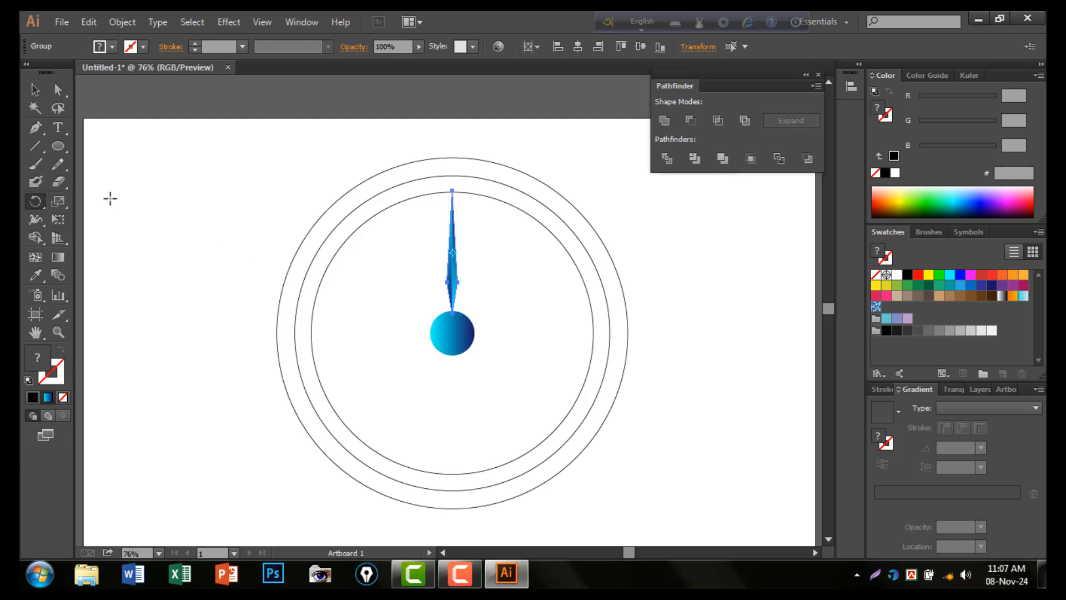
alt+click(454, 332)
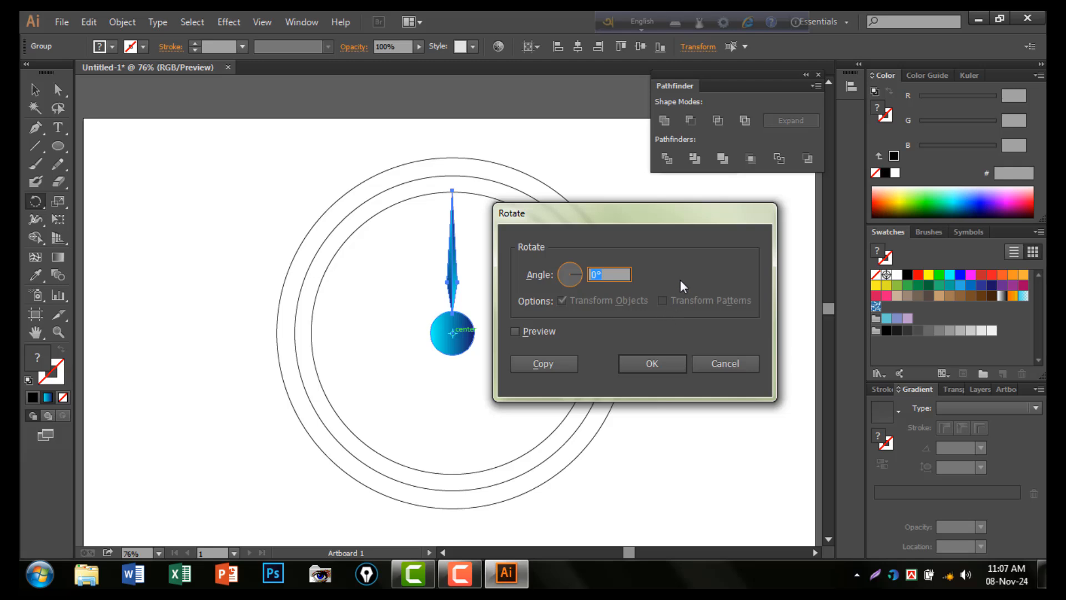
text(15)
click(548, 361)
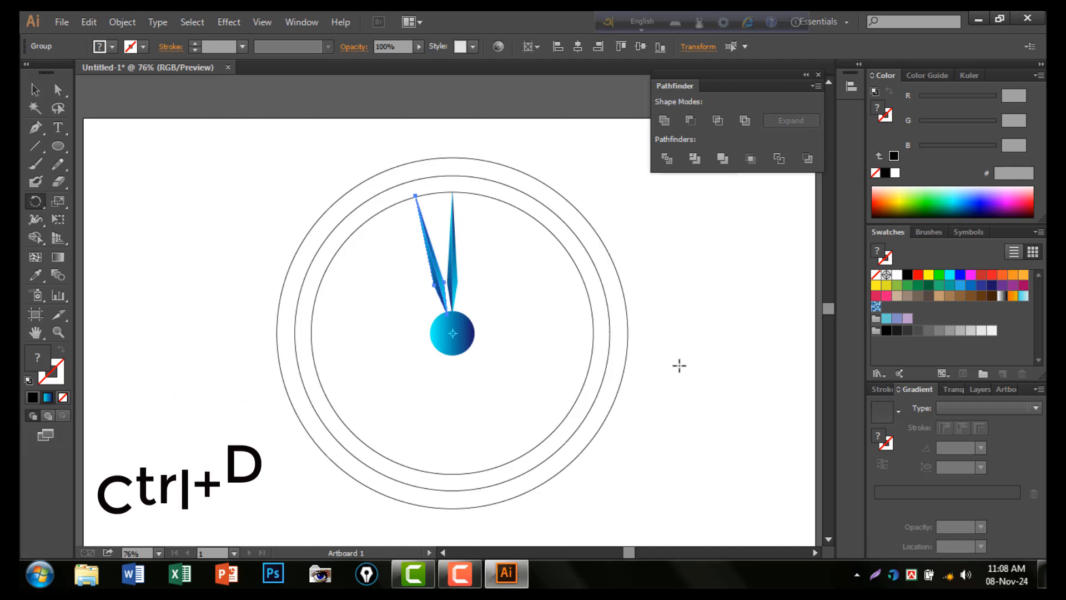
- Repeat the 15° rotated needle copy until needles fill the full circle around the centre, and deselect
key(ctrl+d)
key(ctrl+d)
key(ctrl+d)
key(ctrl+d)
key(ctrl+d)
key(ctrl+d)
key(ctrl+d)
key(ctrl+d)
key(ctrl+d)
key(ctrl+d)
key(ctrl+d)
key(ctrl+d)
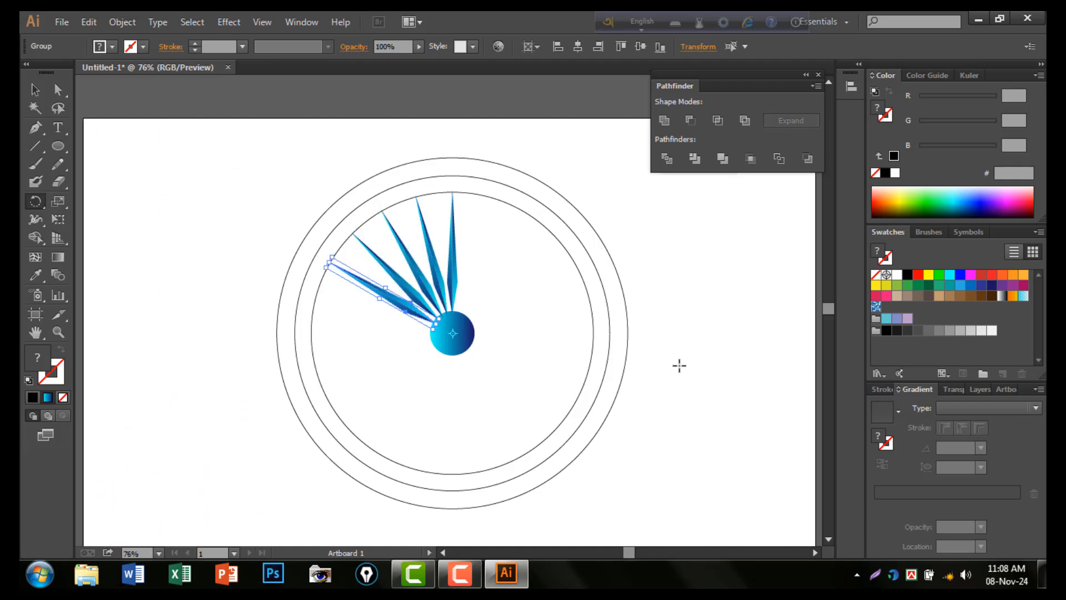
key(ctrl+d)
key(ctrl+d)
key(ctrl+d)
key(ctrl+d)
key(ctrl+d)
key(ctrl+d)
key(ctrl+d)
key(ctrl+d)
key(ctrl+d)
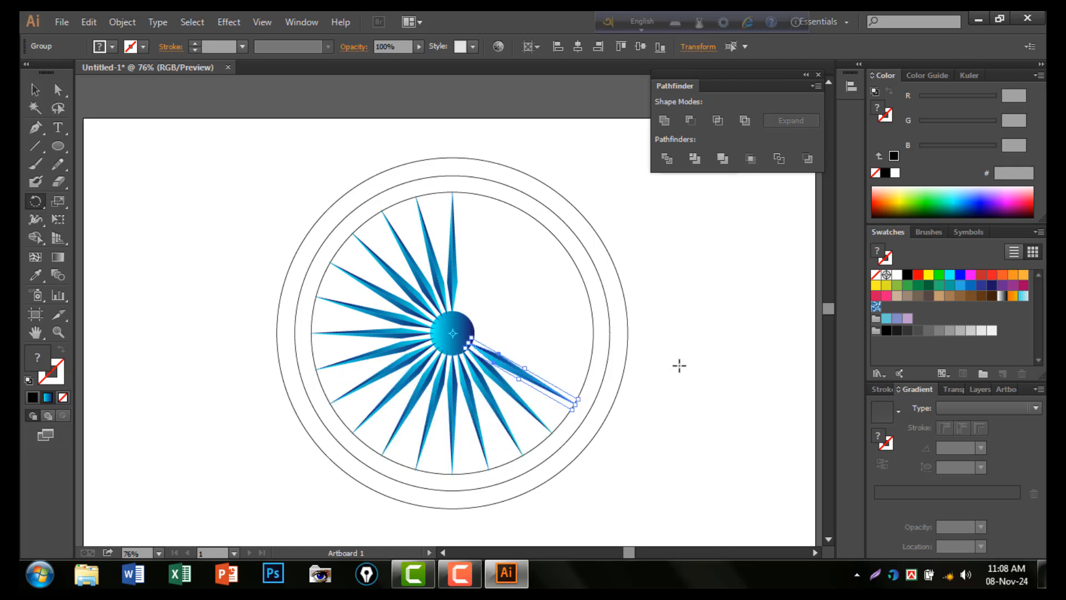
key(ctrl+d)
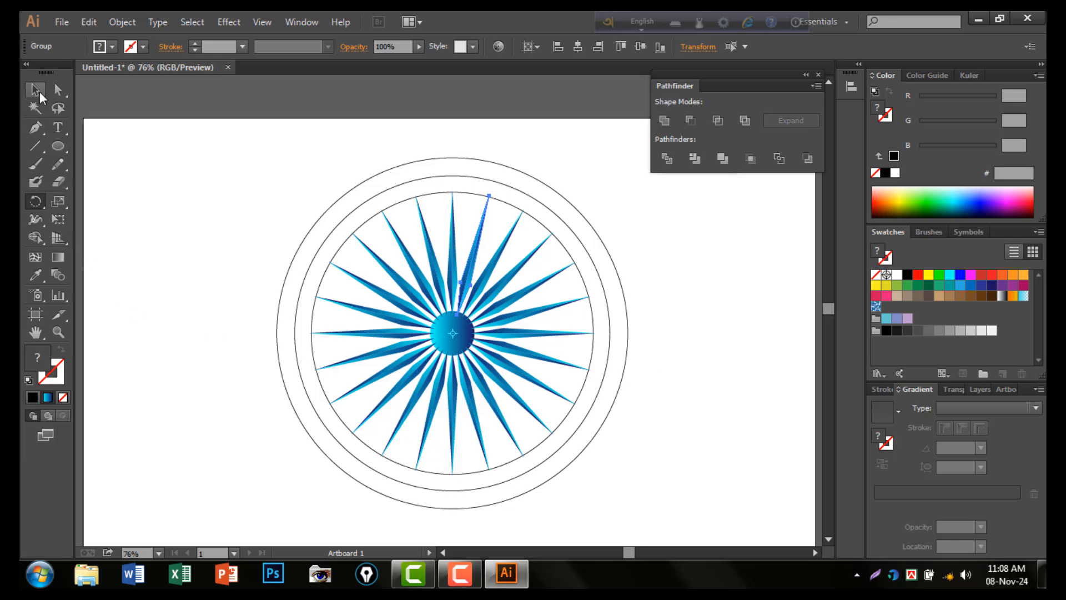
click(39, 93)
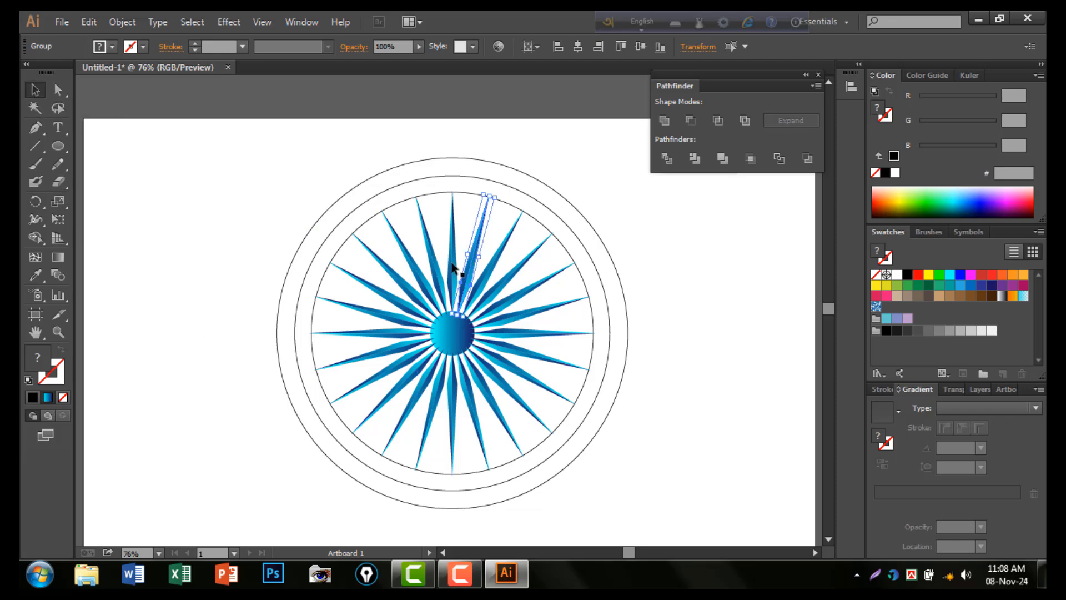
click(685, 355)
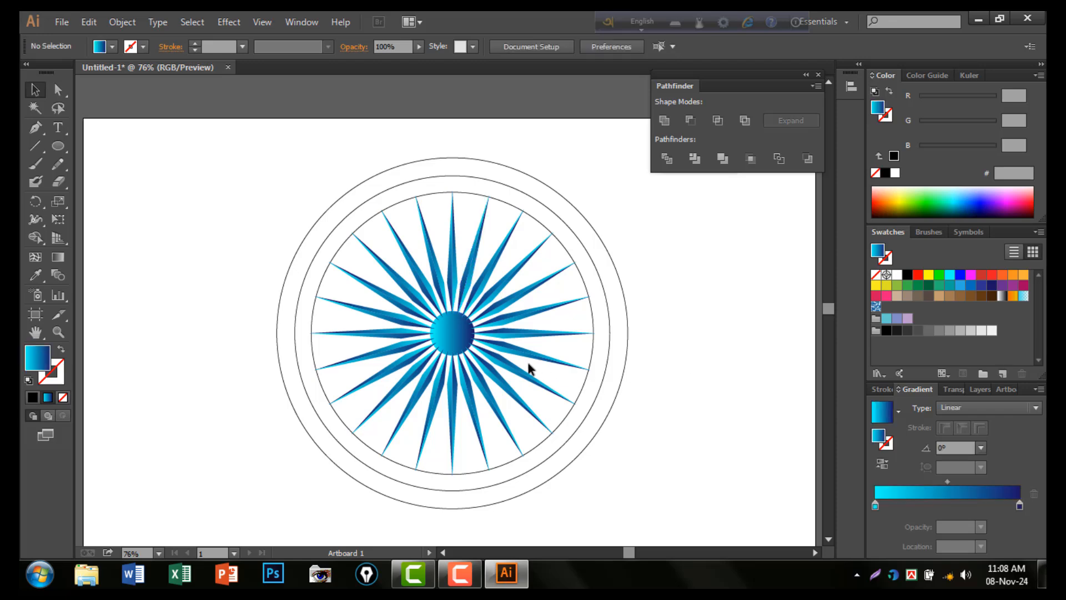
- Place a smaller copy of the gradient centre circle near the tips of the upright needle and its left neighbour, between them
click(452, 334)
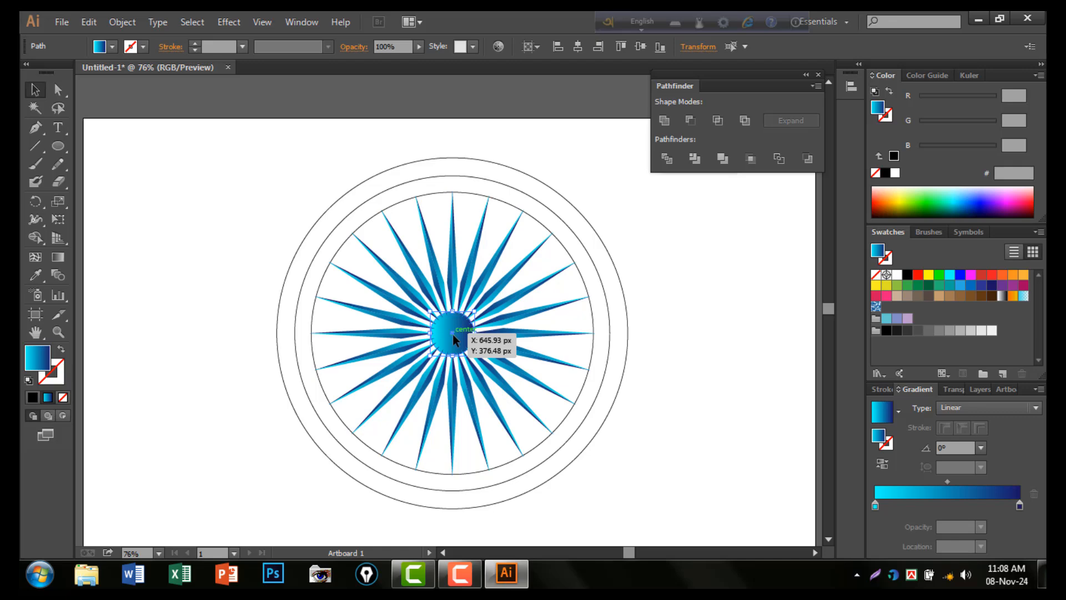
drag(454, 334, 436, 212)
click(675, 266)
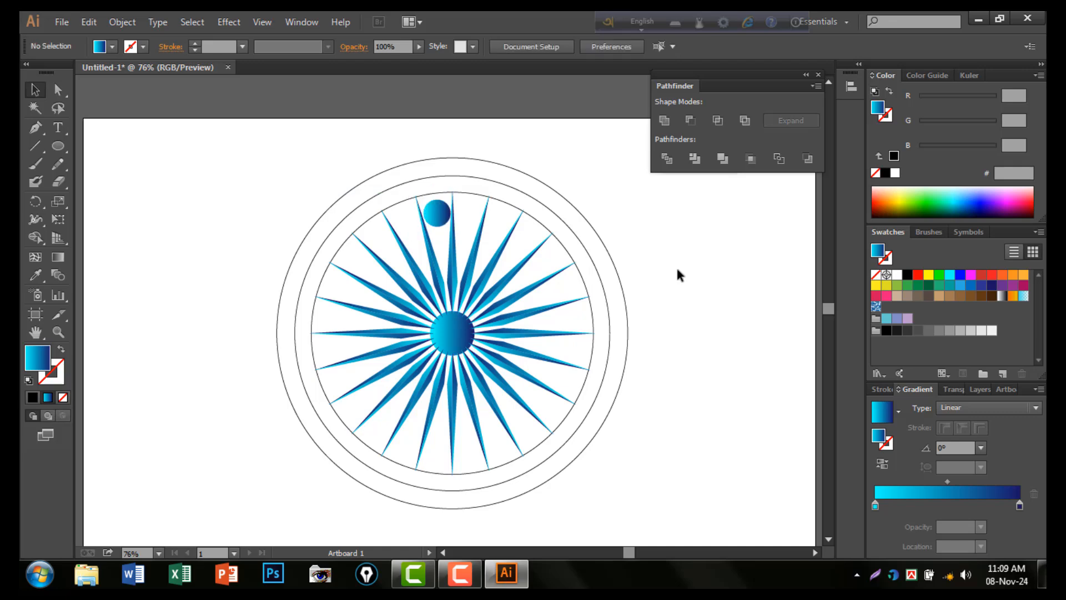
- Create a copy of the small gradient circle rotated 15° about the centre of the large gradient circle
click(439, 210)
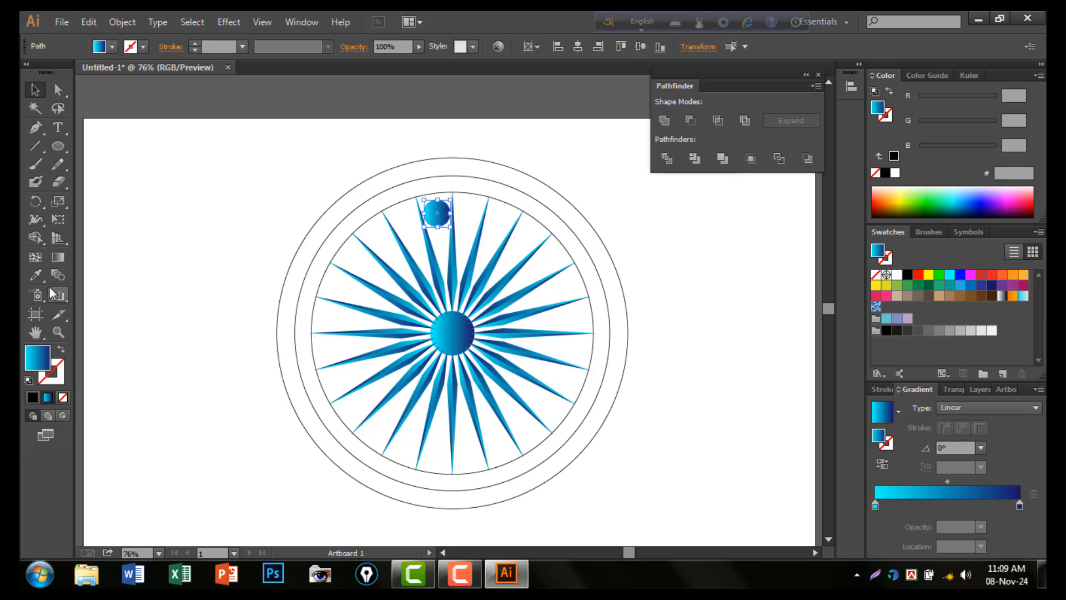
drag(44, 205, 92, 201)
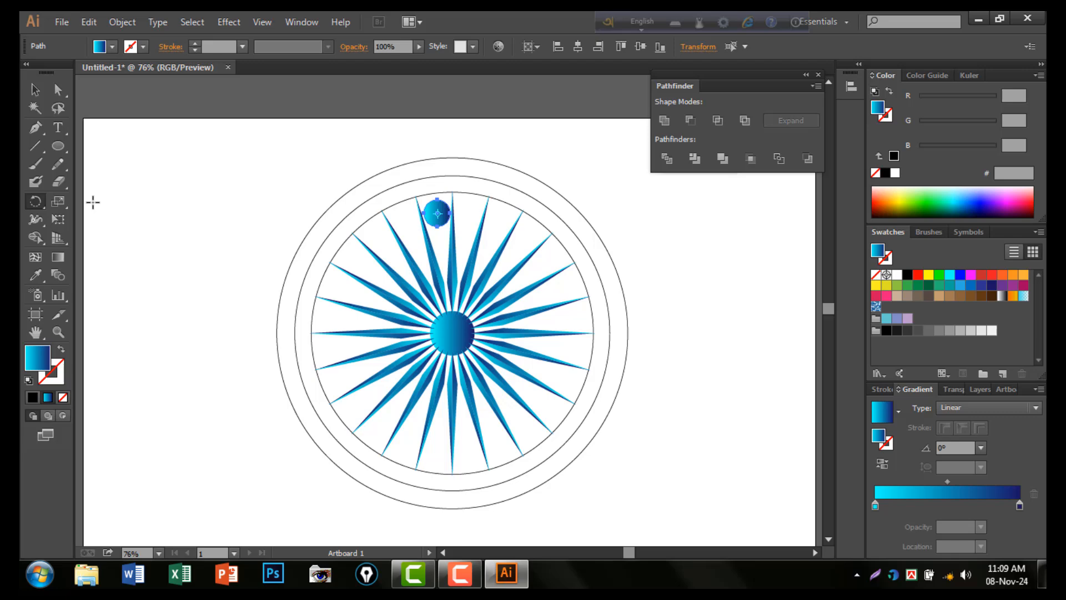
alt+click(453, 333)
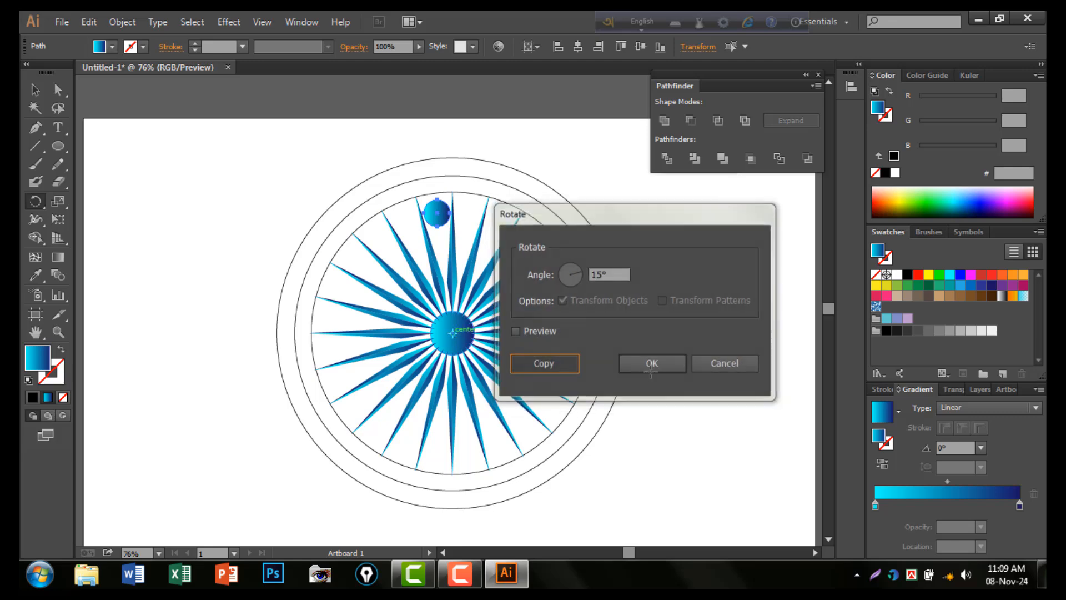
click(544, 363)
- Repeat the 15° rotated copy of the small circle until every gap between needle tips holds one
key(ctrl+d)
key(ctrl+d)
key(ctrl+d)
key(ctrl+d)
key(ctrl+d)
key(ctrl+d)
key(ctrl+d)
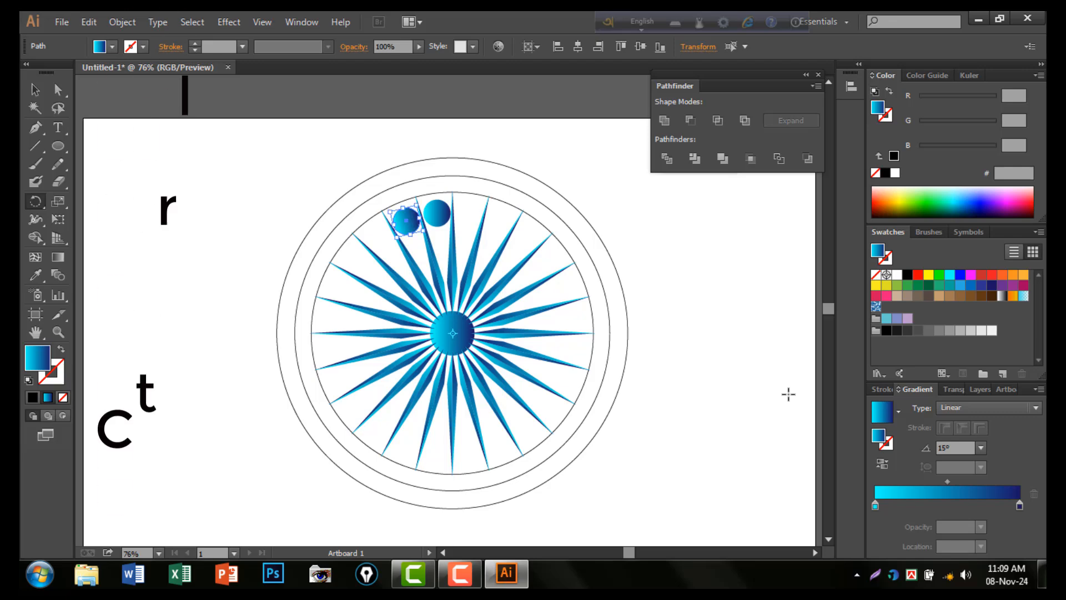
key(ctrl+d)
key(ctrl+d)
key(ctrl+d)
key(ctrl+d)
key(ctrl+d)
key(ctrl+d)
key(ctrl+d)
key(ctrl+d)
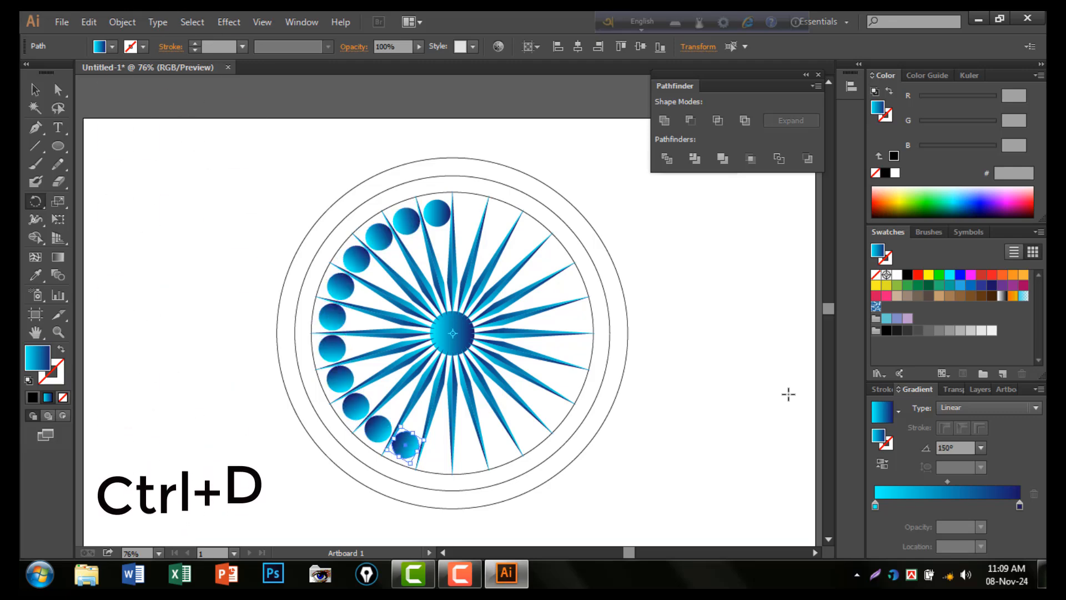
key(ctrl+d)
key(ctrl+d)
key(ctrl+d)
key(ctrl+d)
key(ctrl+d)
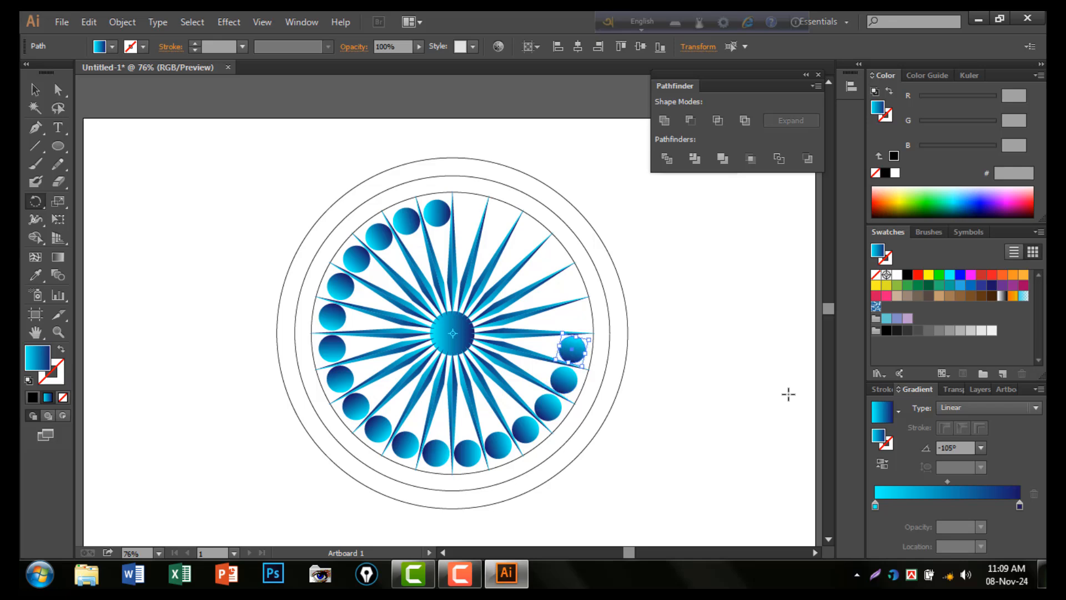
key(ctrl+d)
key(ctrl+d)
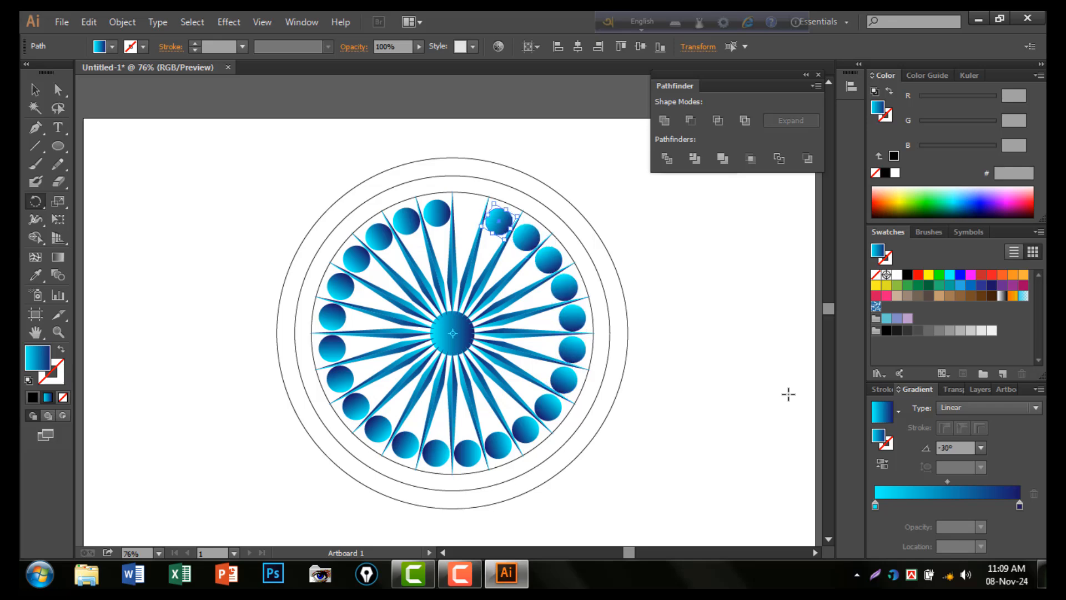
- Select the three concentric rings and set their stroke to none
key(v)
click(290, 239)
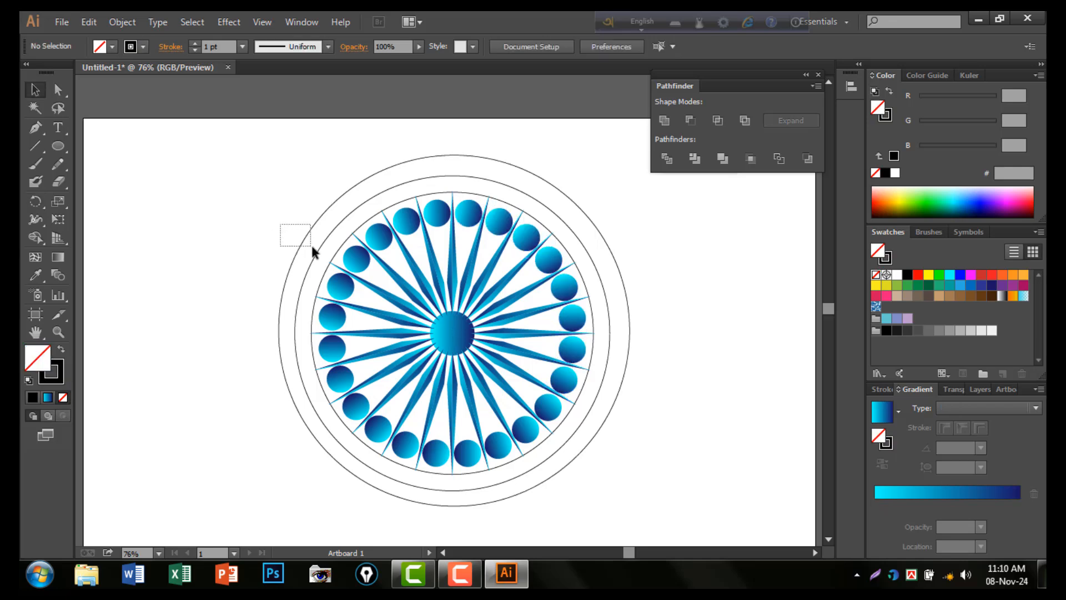
mouse_move(328, 251)
mouse_down()
mouse_move(344, 263)
mouse_move(340, 256)
mouse_up()
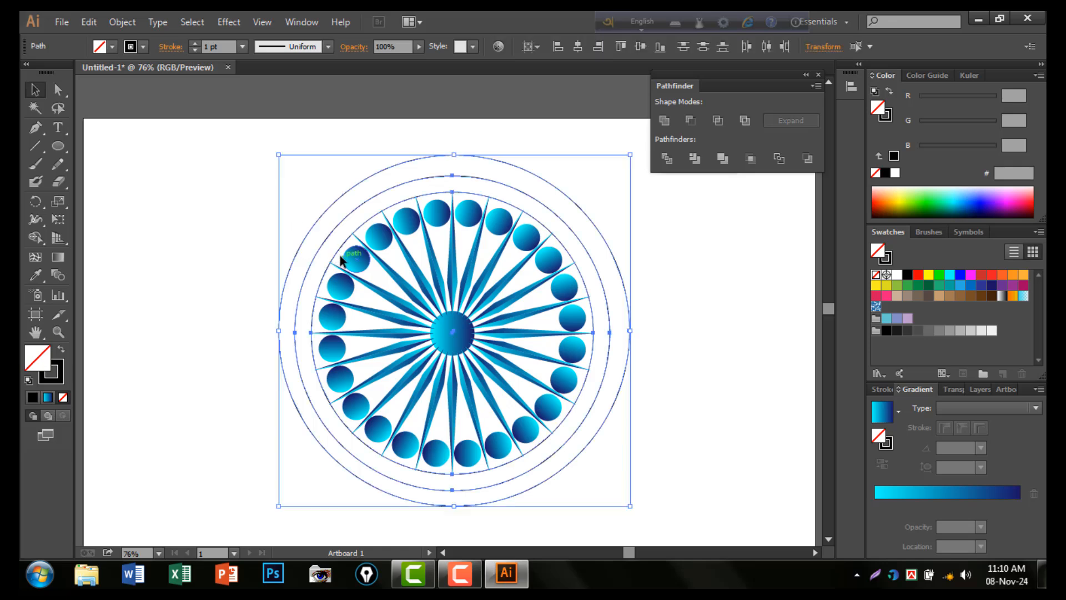
click(145, 47)
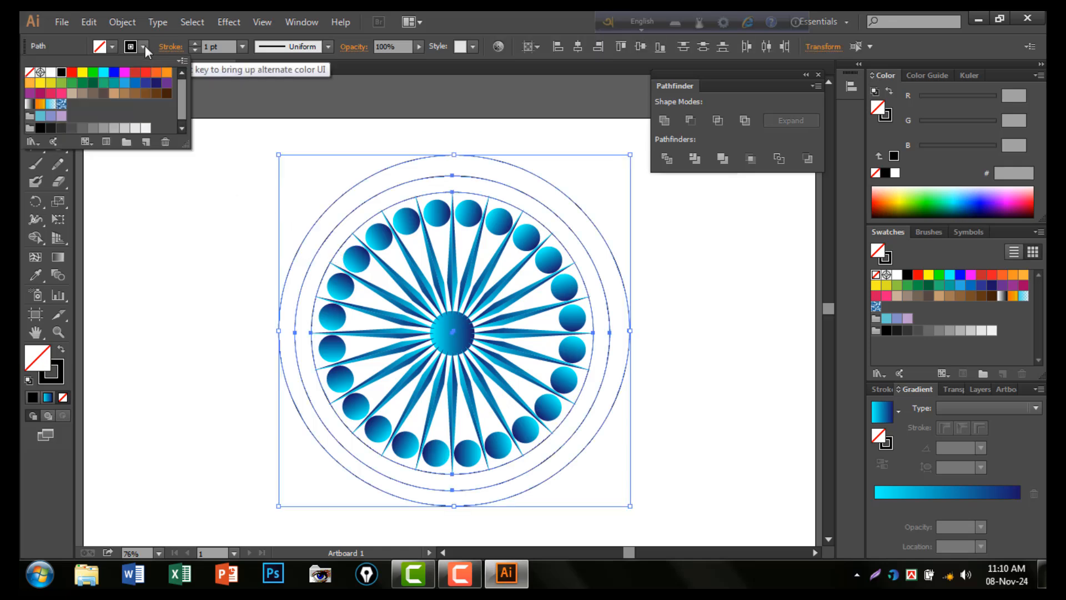
click(29, 72)
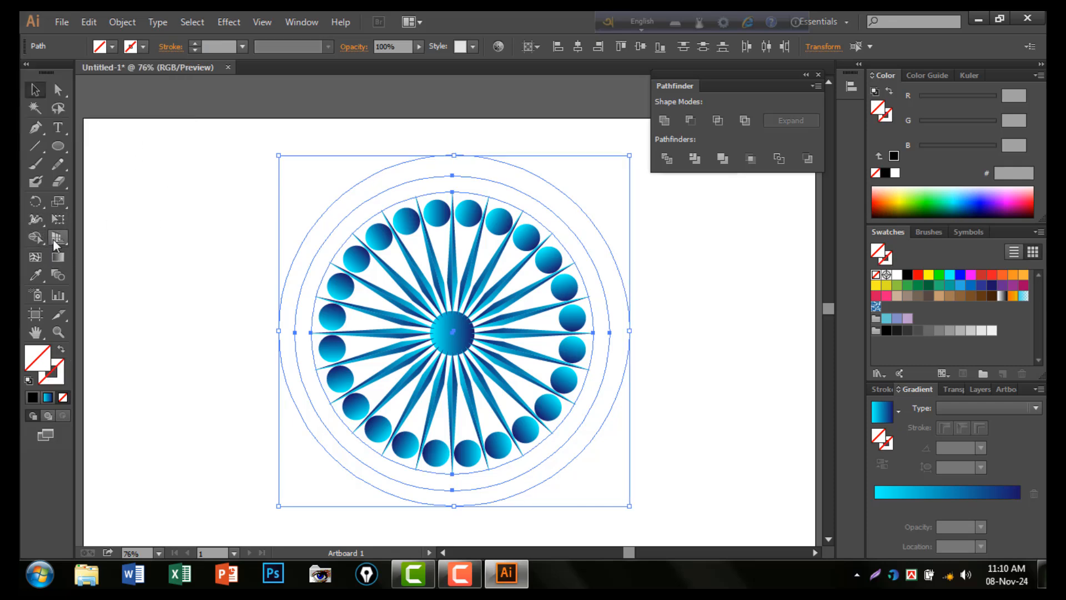
- Fill the outer and inner bands between the three rings with red using the Shape Builder tool, and deselect
drag(40, 238, 103, 235)
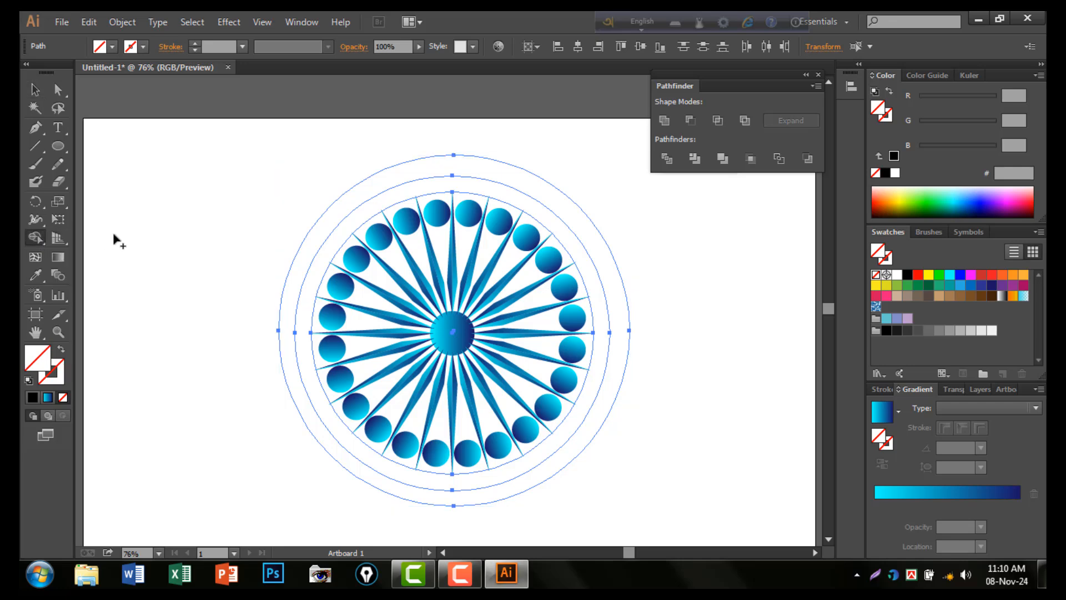
click(113, 46)
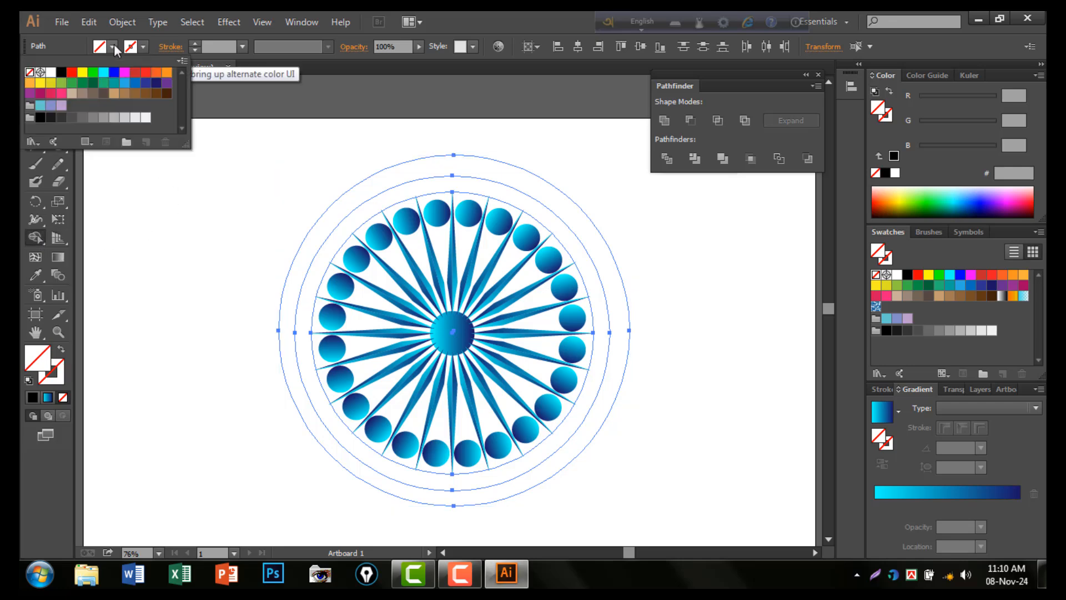
click(72, 73)
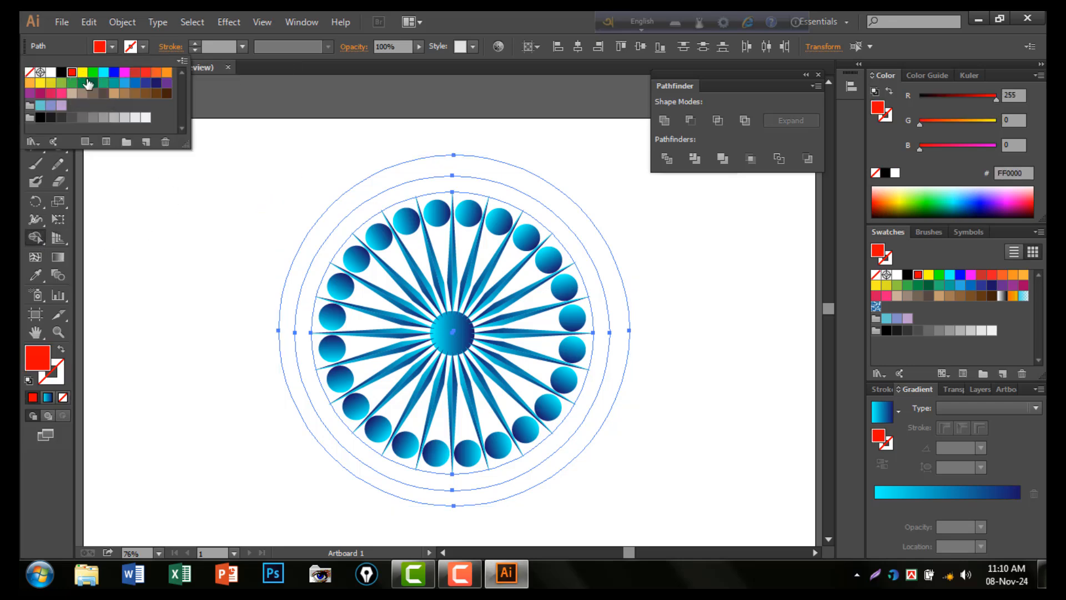
click(333, 216)
click(334, 221)
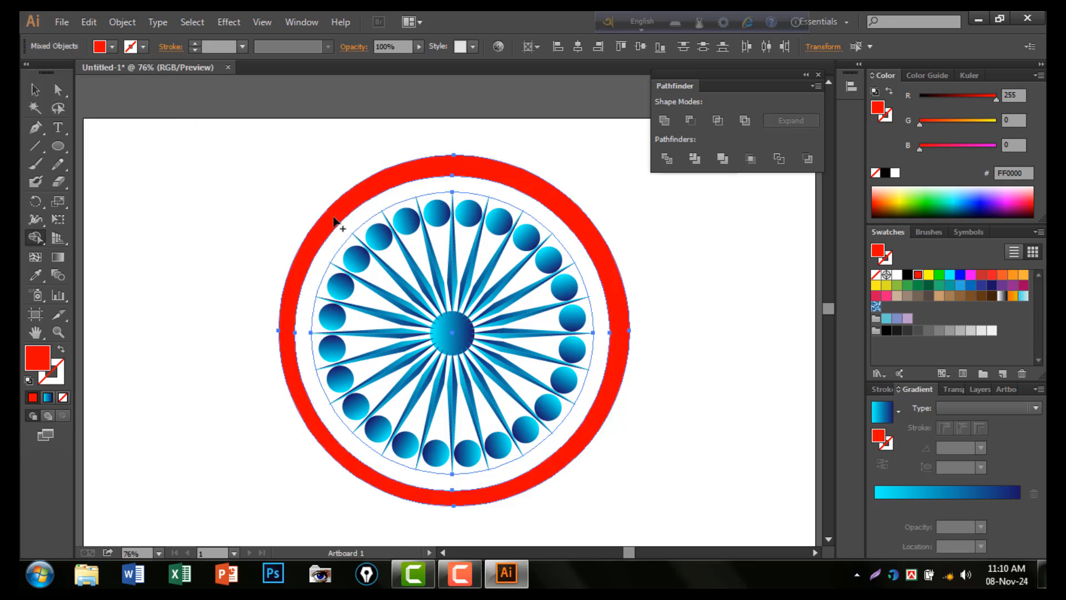
click(343, 230)
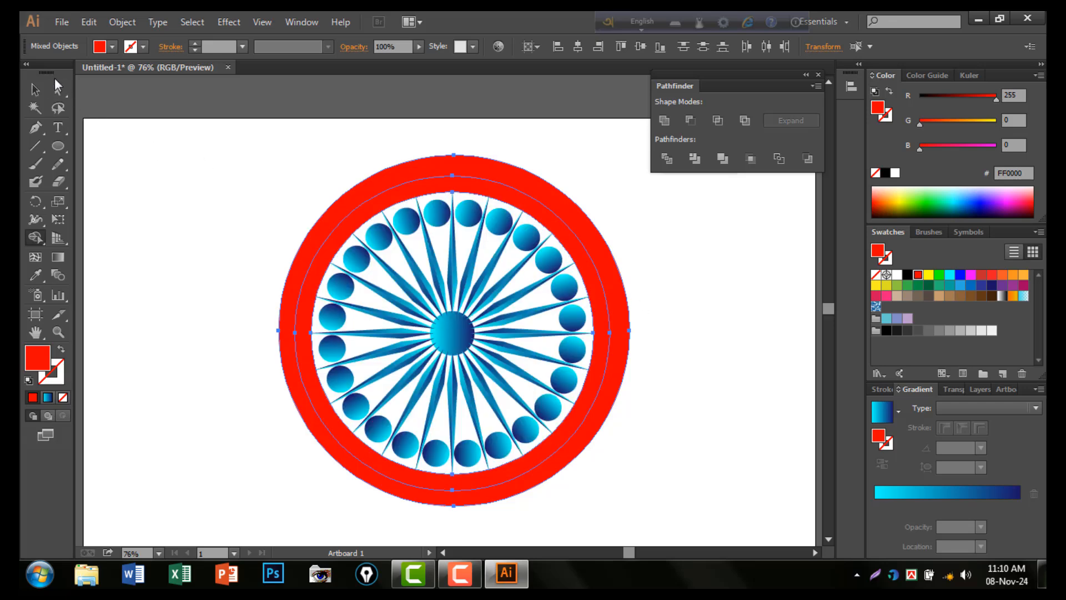
click(35, 90)
click(131, 222)
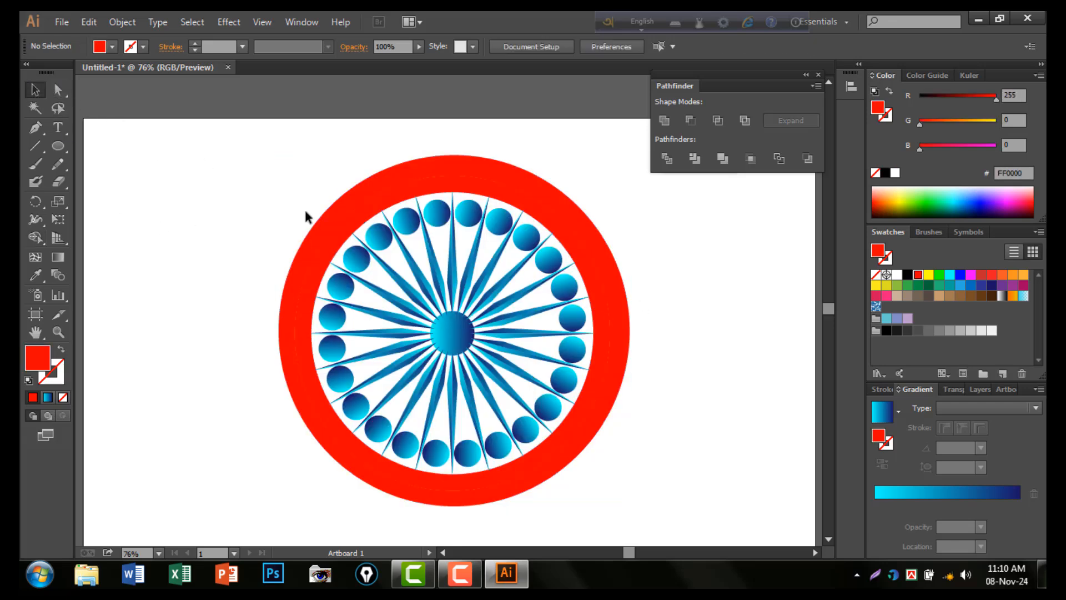
- Fill the outer band with the cyan-to-navy linear gradient and the inner band with the same gradient reversed, and deselect
click(325, 218)
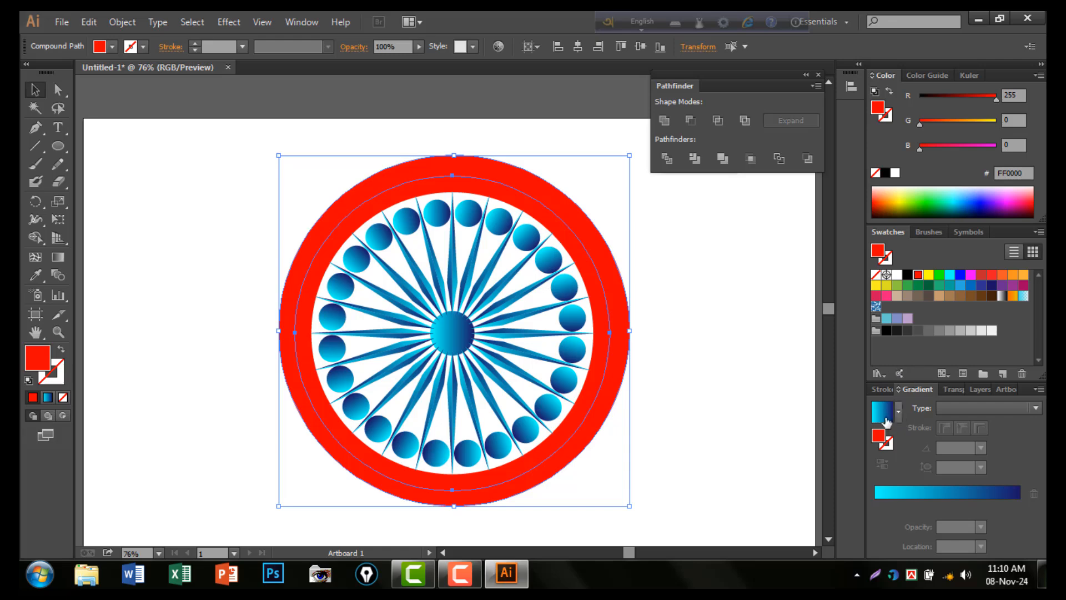
click(922, 493)
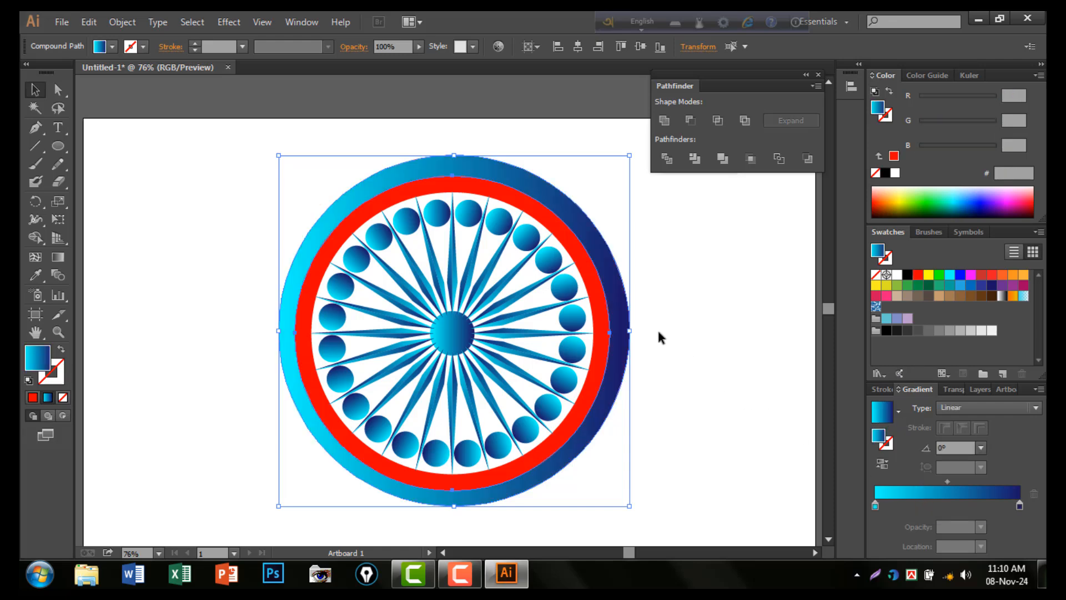
key(ctrl+z)
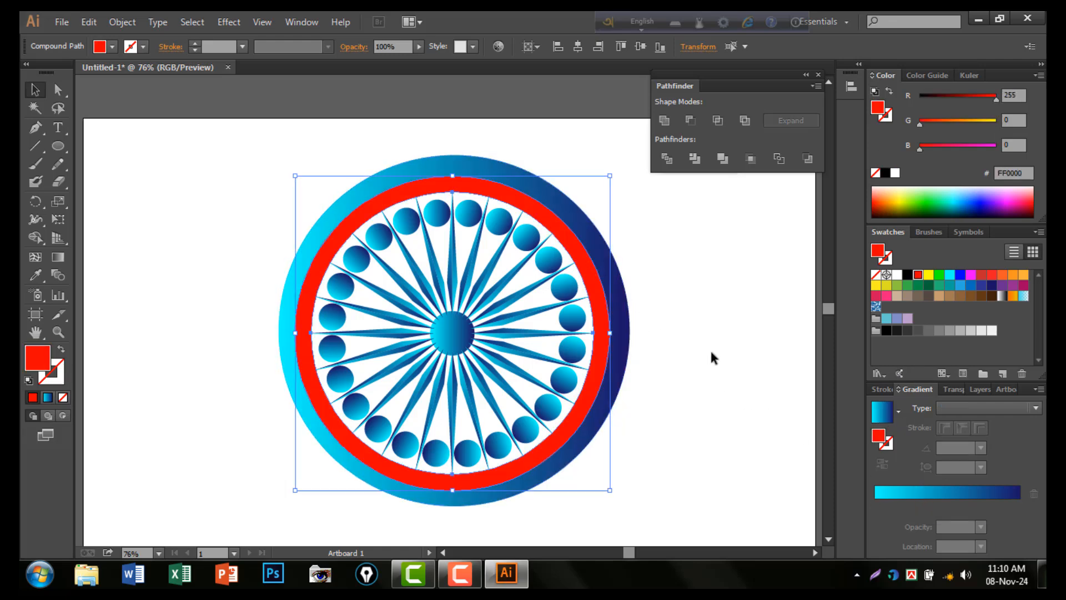
click(899, 491)
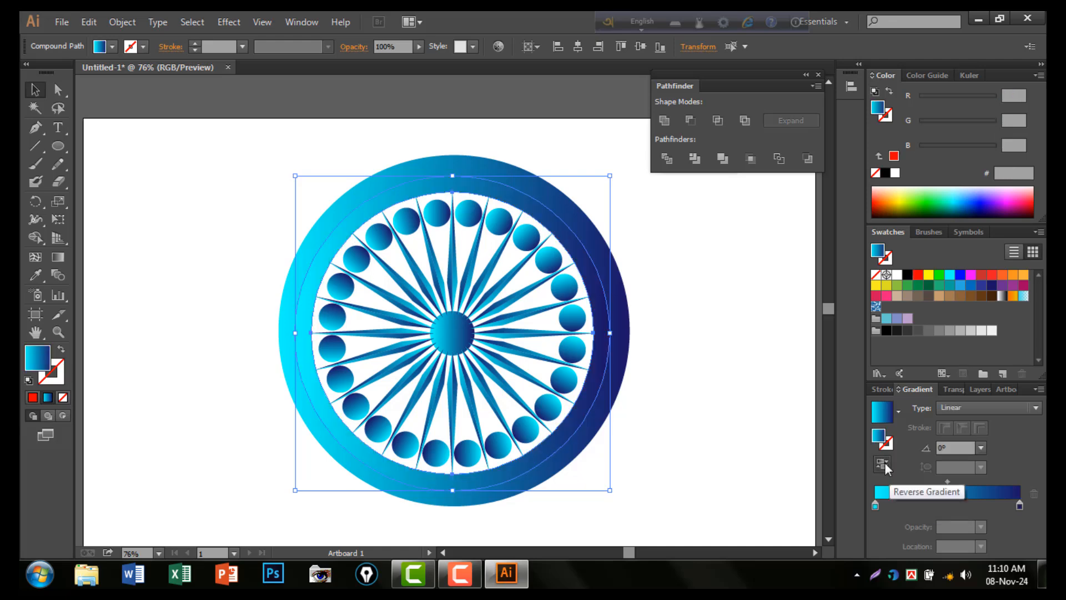
click(883, 462)
click(757, 380)
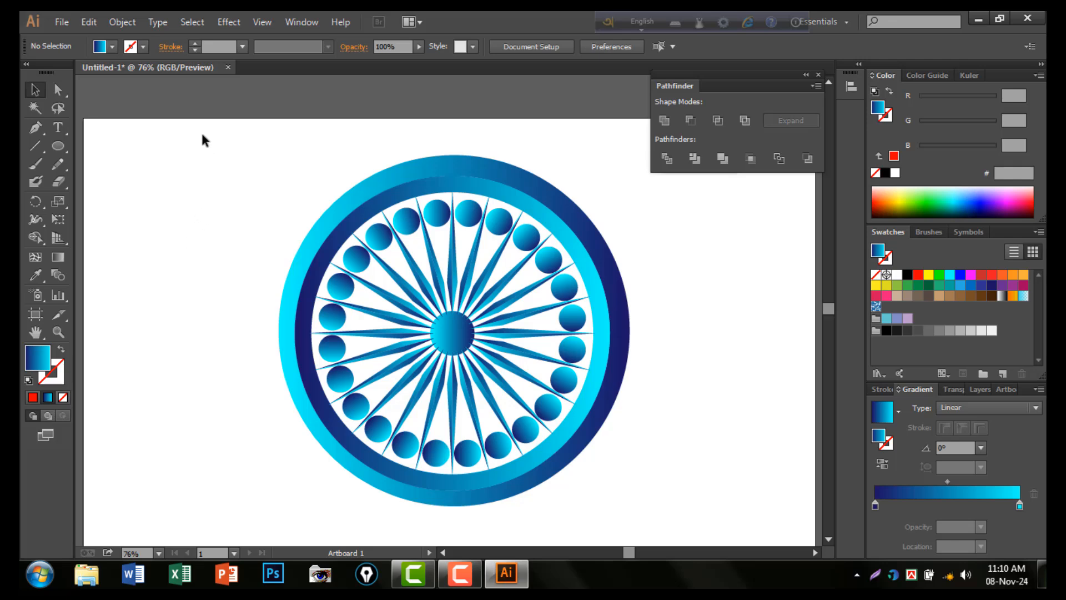
- Select the entire wheel artwork and group it
drag(217, 155, 665, 511)
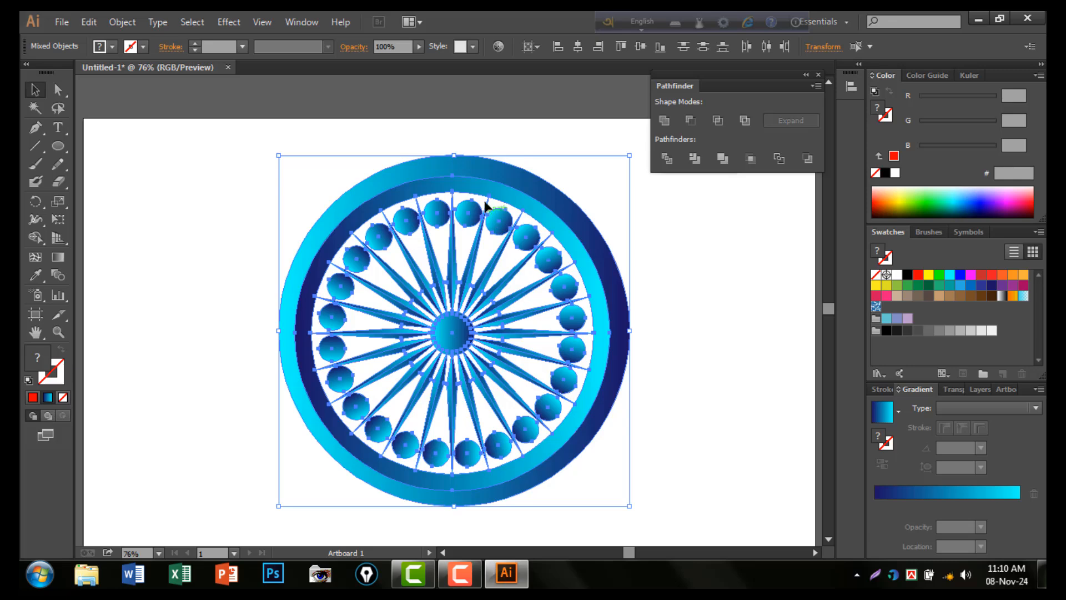
right_click(471, 177)
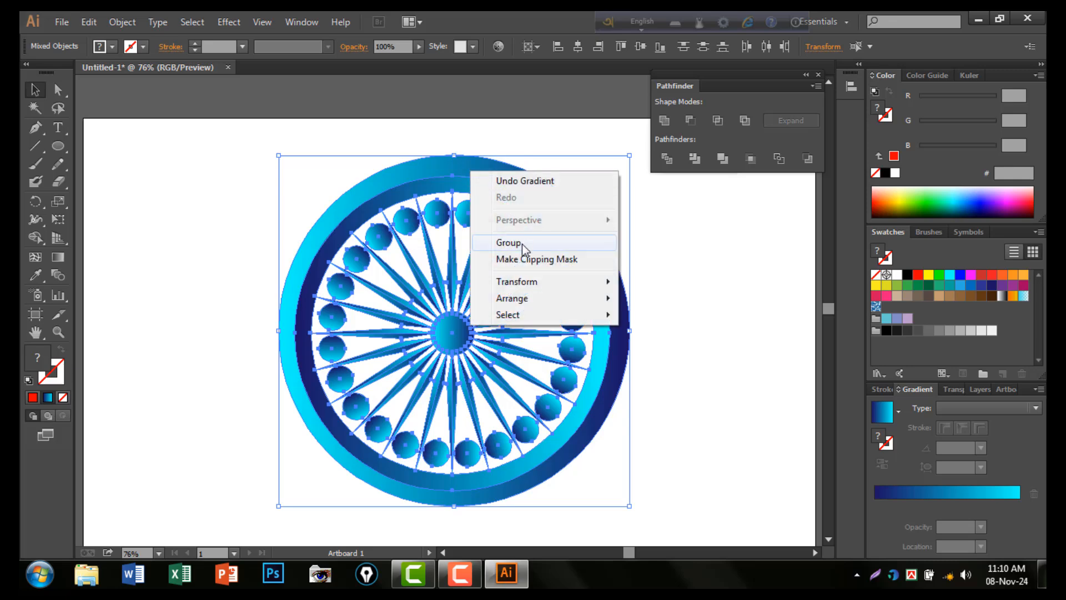
click(494, 243)
- Apply a drop shadow to the wheel group in Multiply mode at 75% opacity, with 2 px X offset, Y offset and blur
click(229, 22)
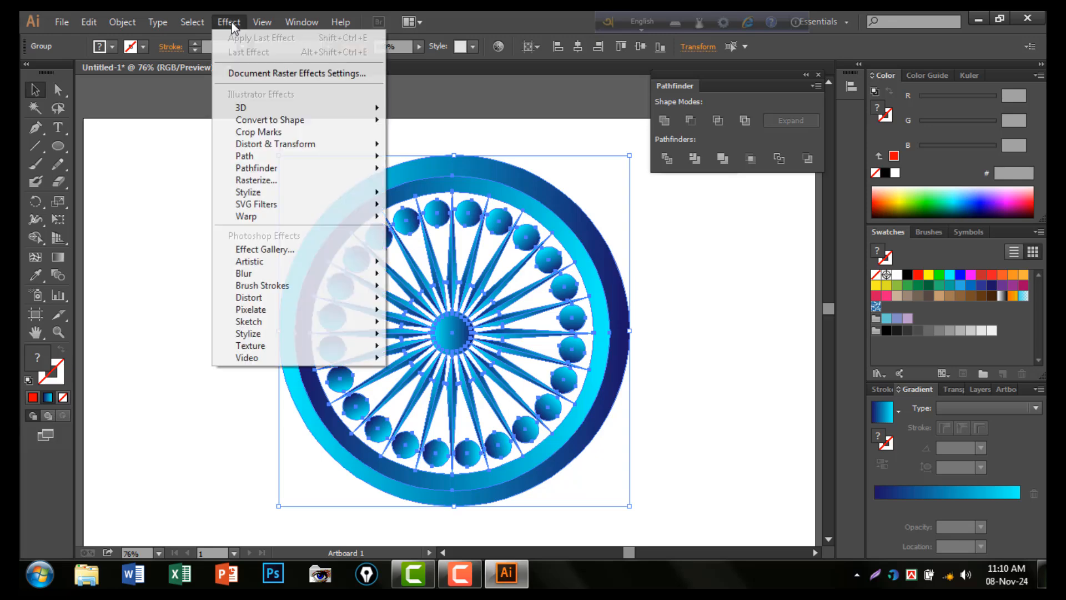
mouse_move(260, 192)
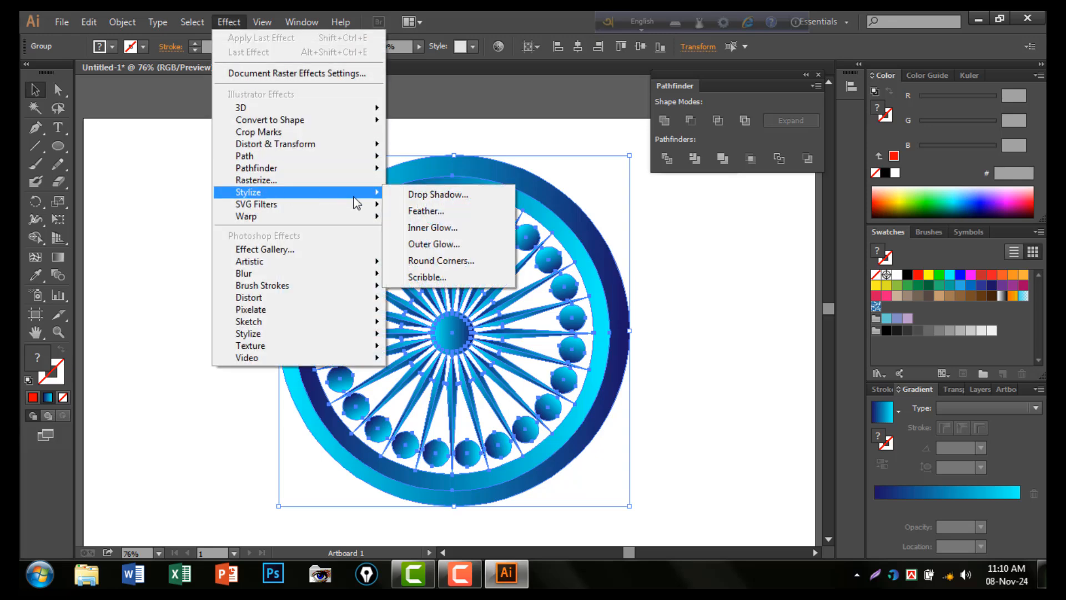
click(437, 195)
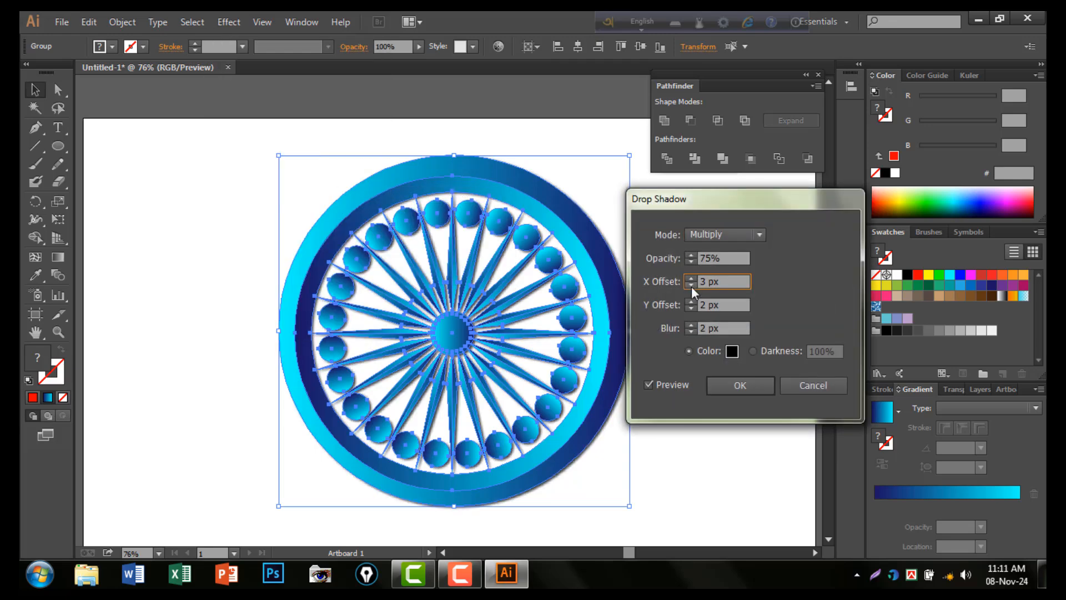
click(691, 286)
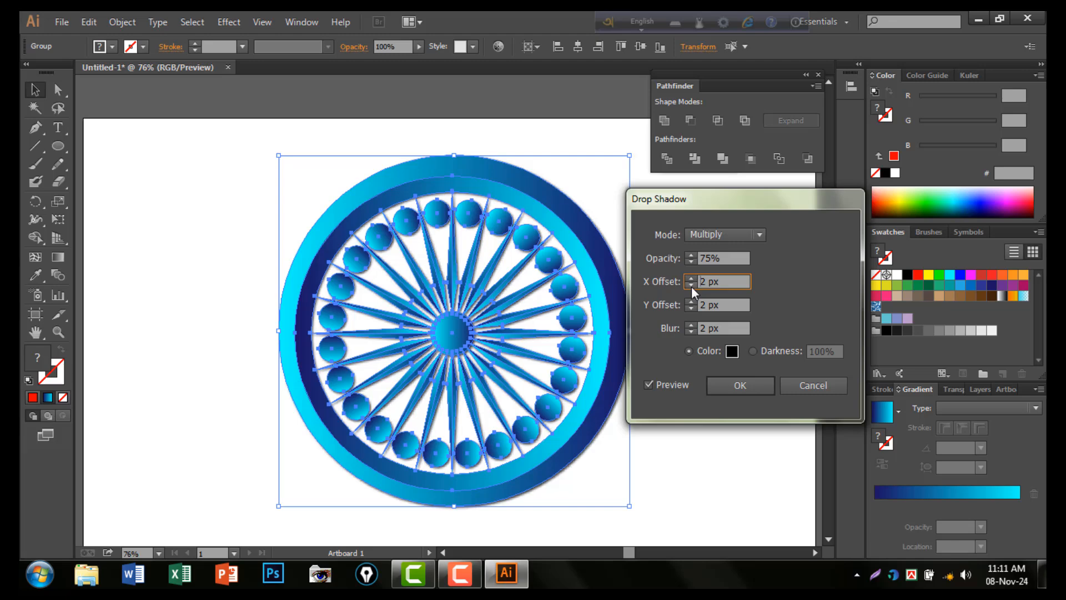
click(746, 388)
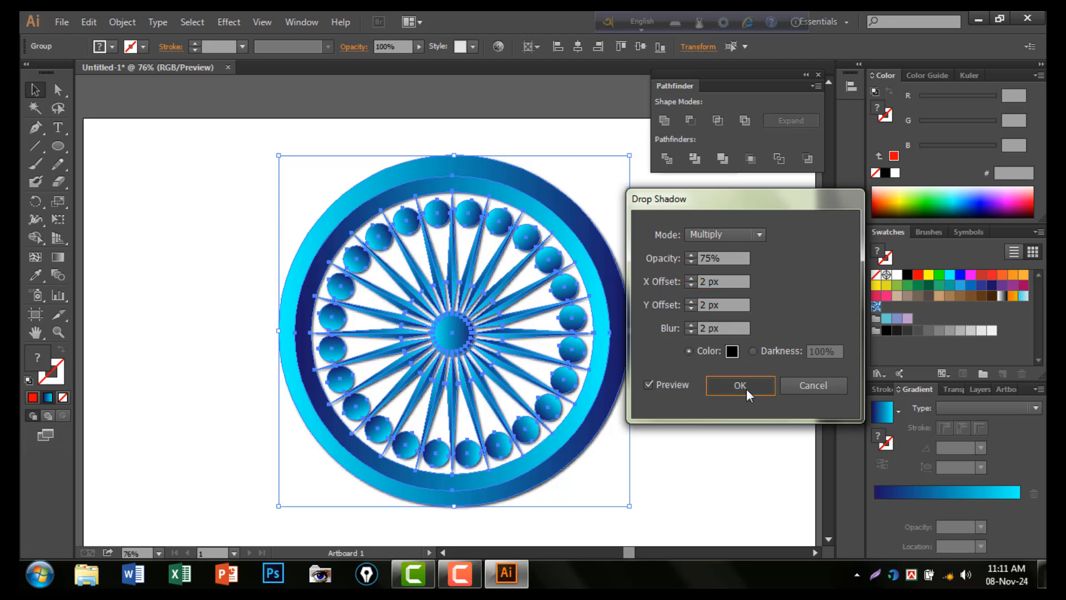
- Export the artwork as the PNG file Emage-1 at High (300 ppi) resolution with no anti-aliasing, interlaced, on a transparent background
text(E)
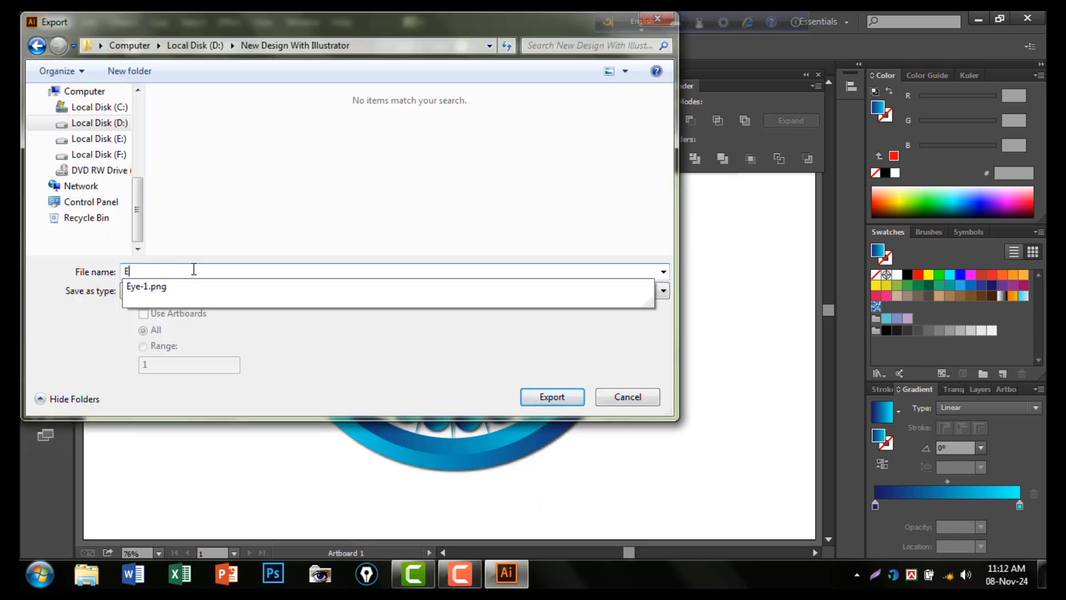
text(ma)
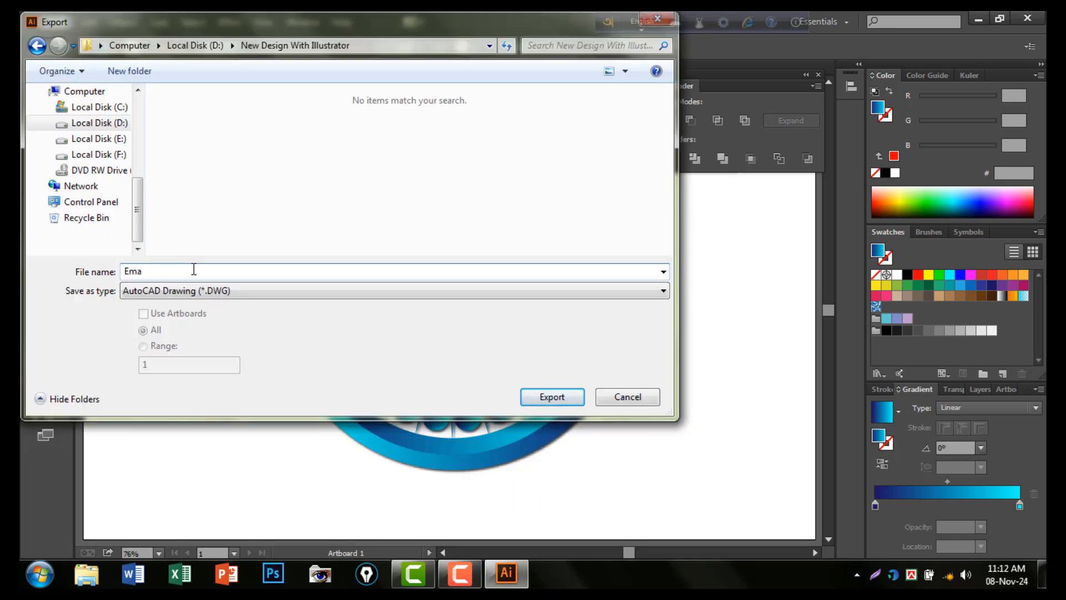
text(ge-1)
click(336, 294)
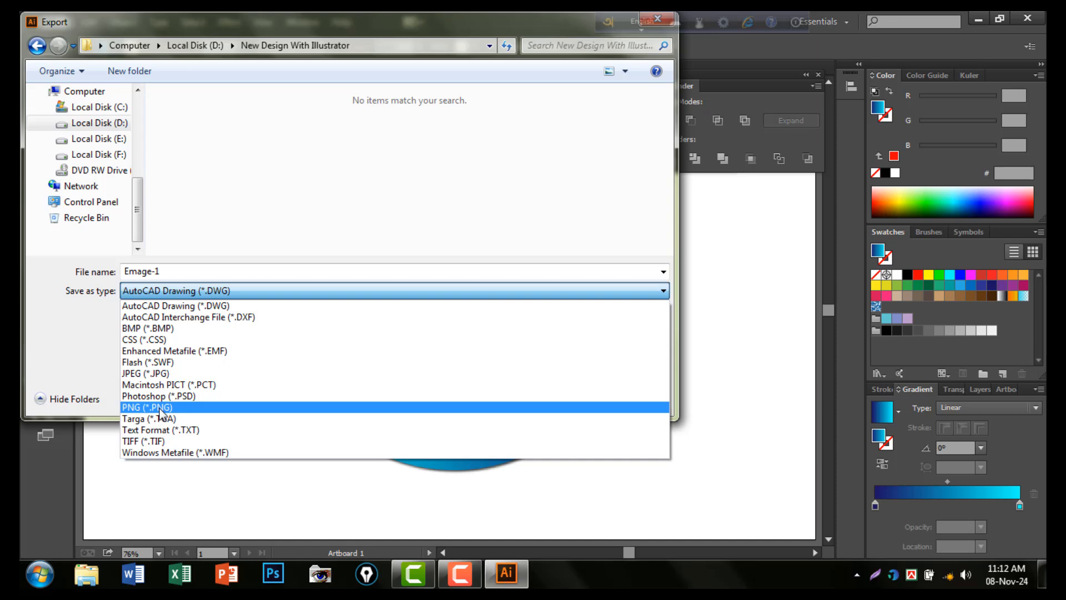
click(177, 408)
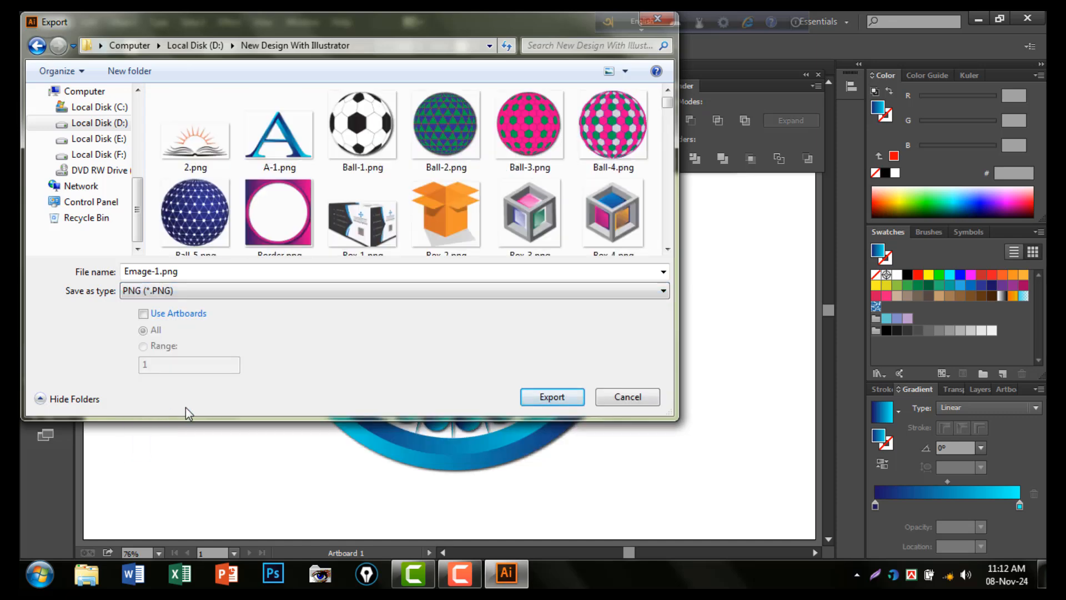
click(550, 397)
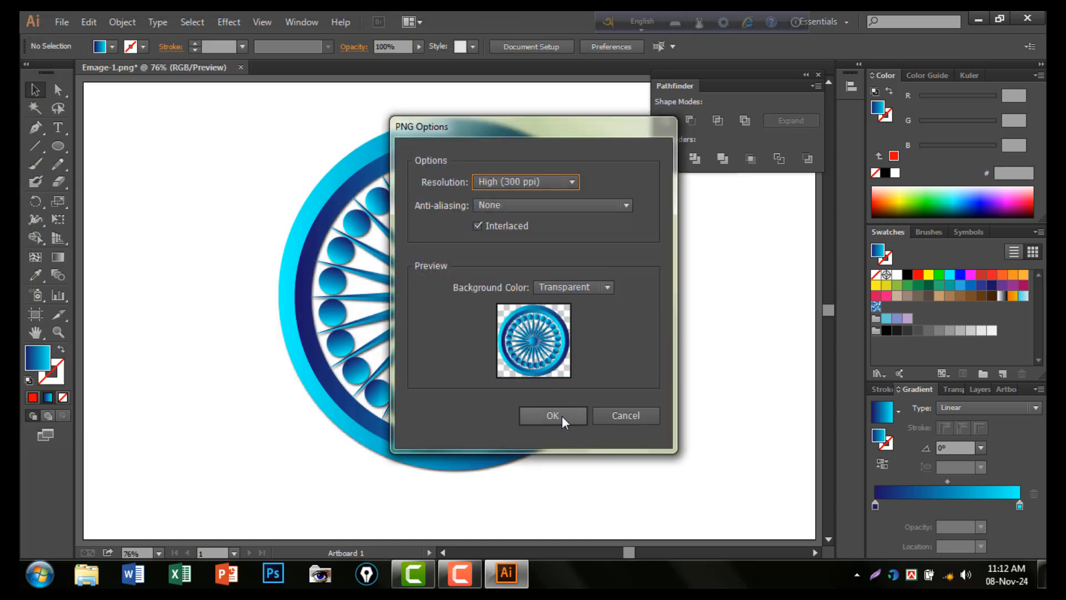
click(562, 415)
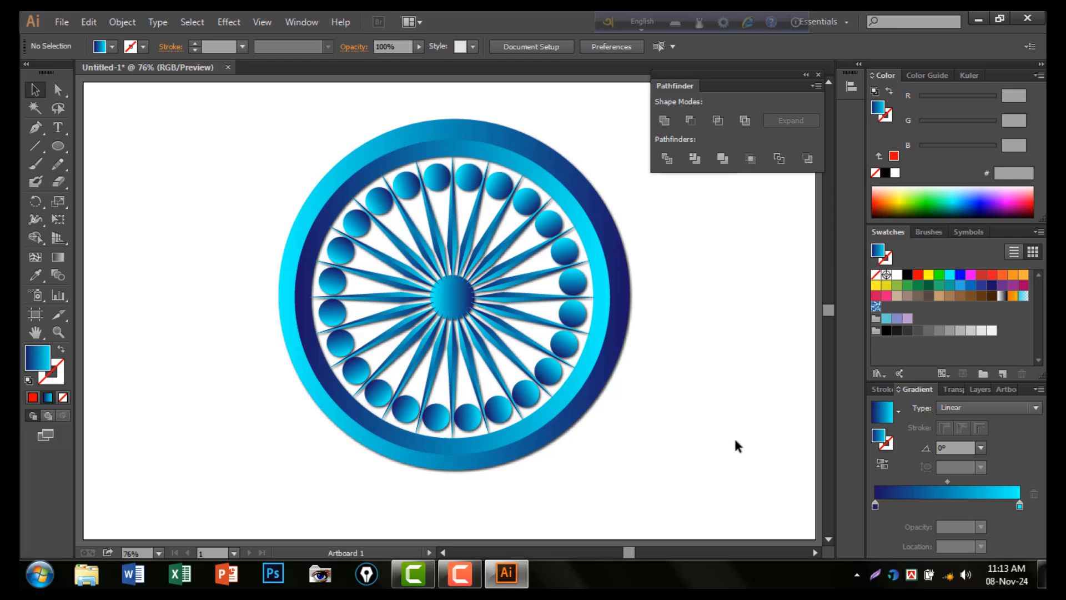
- Open Emage-1.png from the New Design With Illustrator folder on drive D to check the export, and return to Illustrator
click(977, 19)
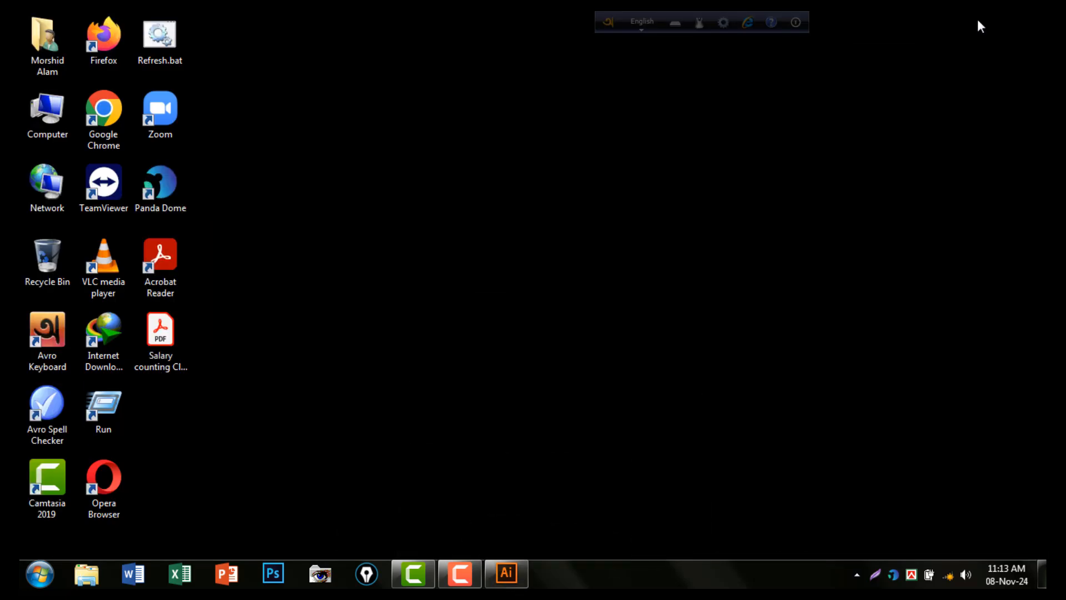
double_click(48, 113)
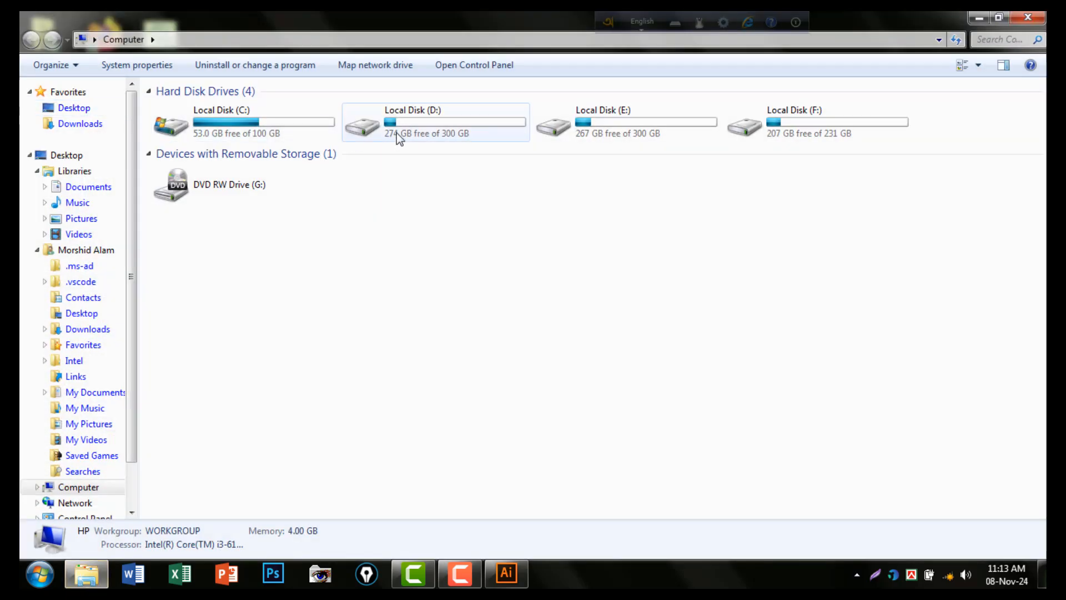
double_click(438, 124)
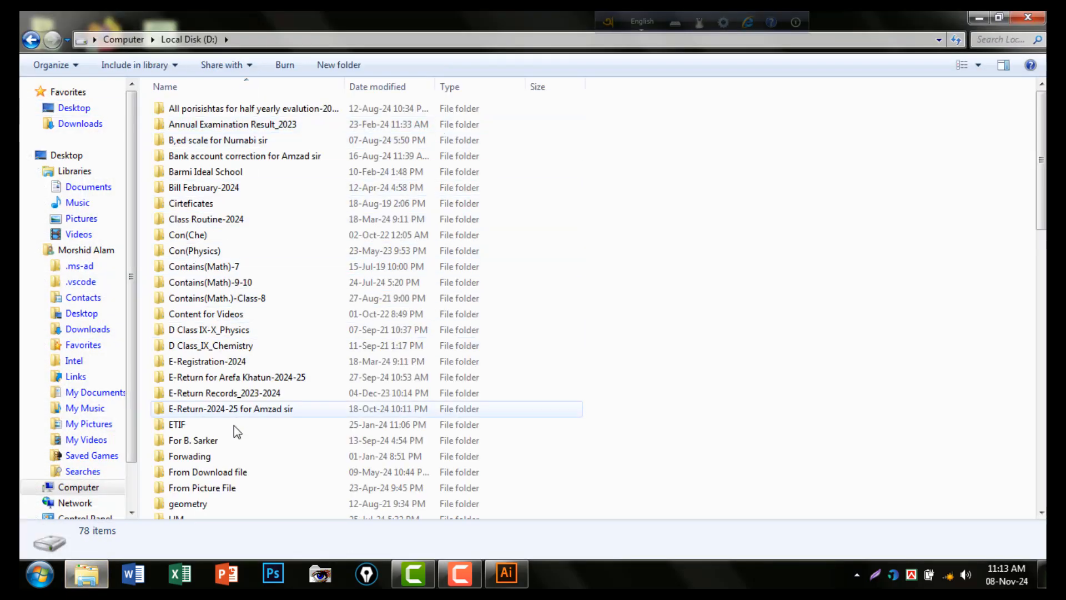
scroll(278, 484, down, 3)
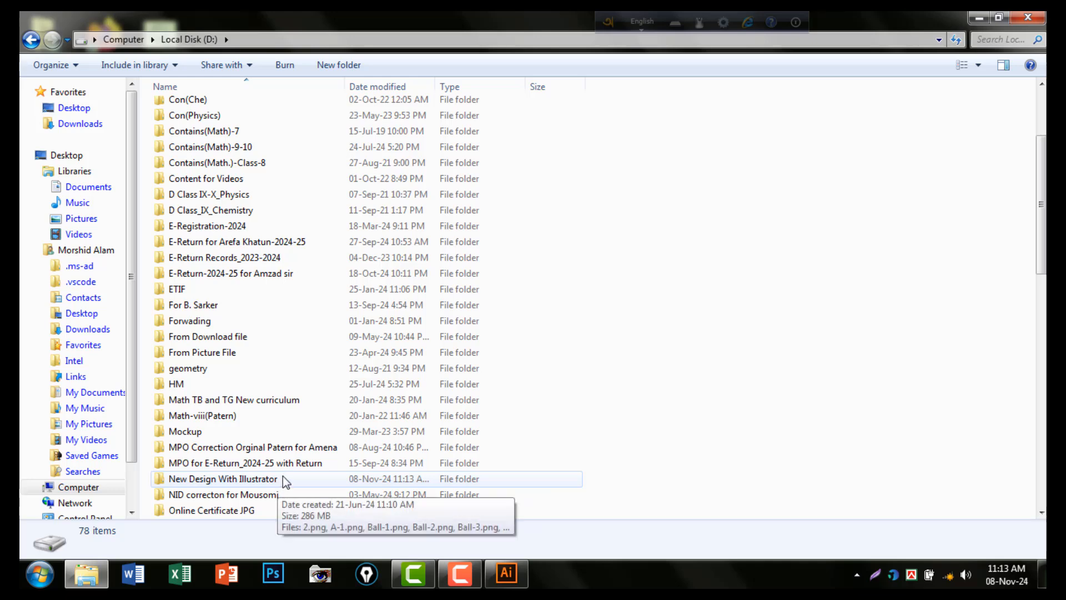
double_click(282, 477)
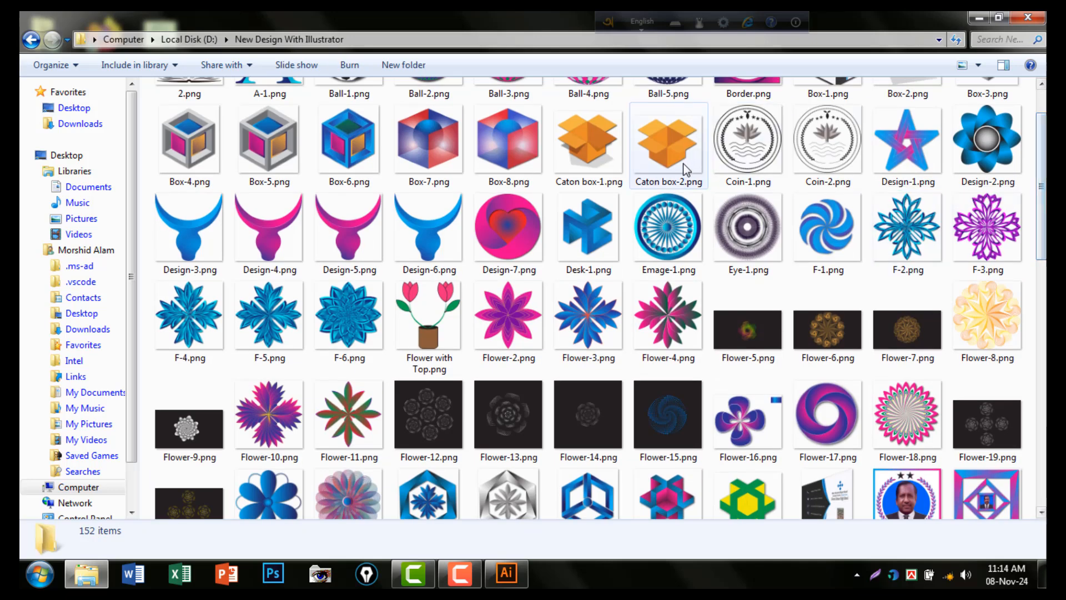
double_click(672, 235)
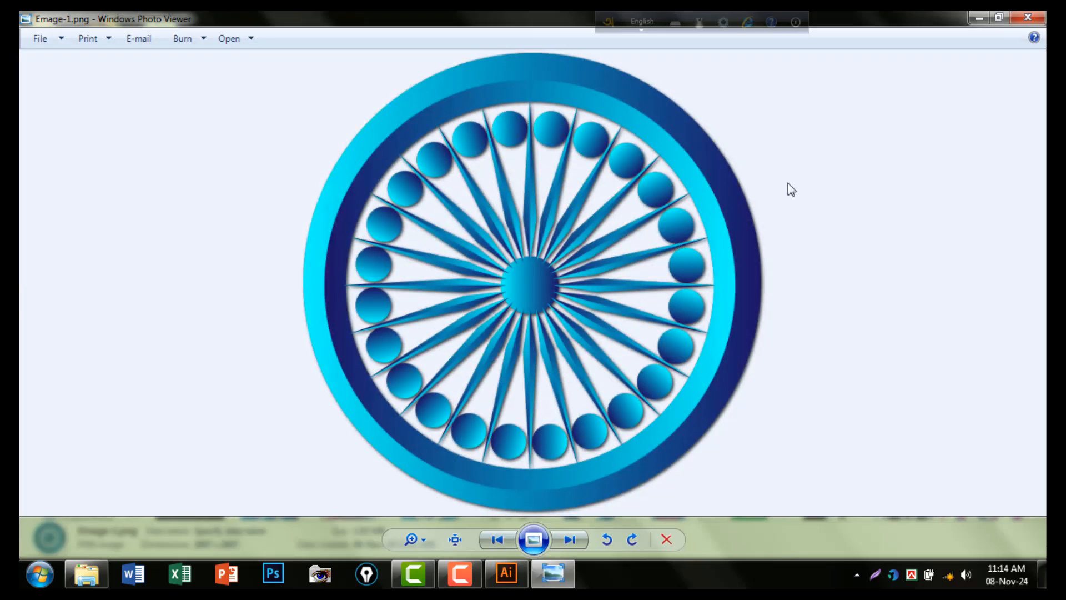
click(1029, 18)
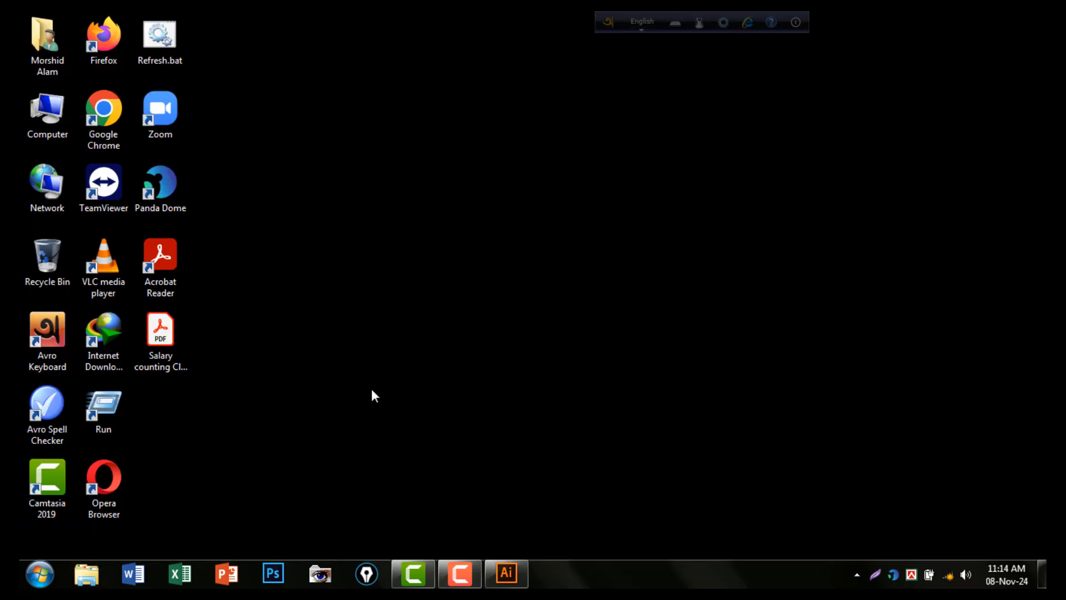
click(503, 572)
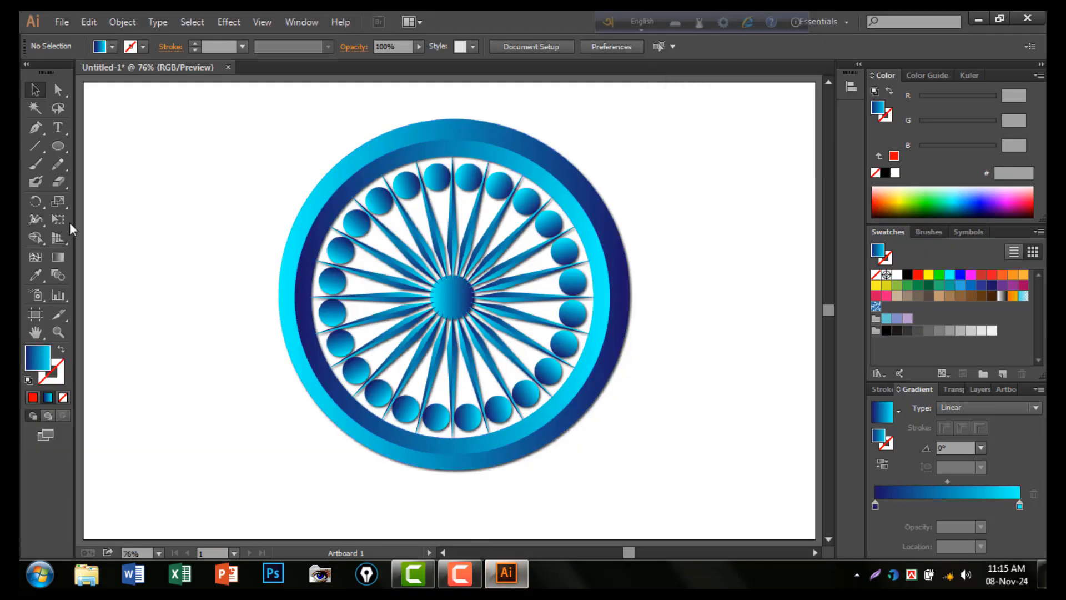
- Draw a background rectangle covering the artboard and send it to the back, behind the wheel
drag(68, 155, 119, 150)
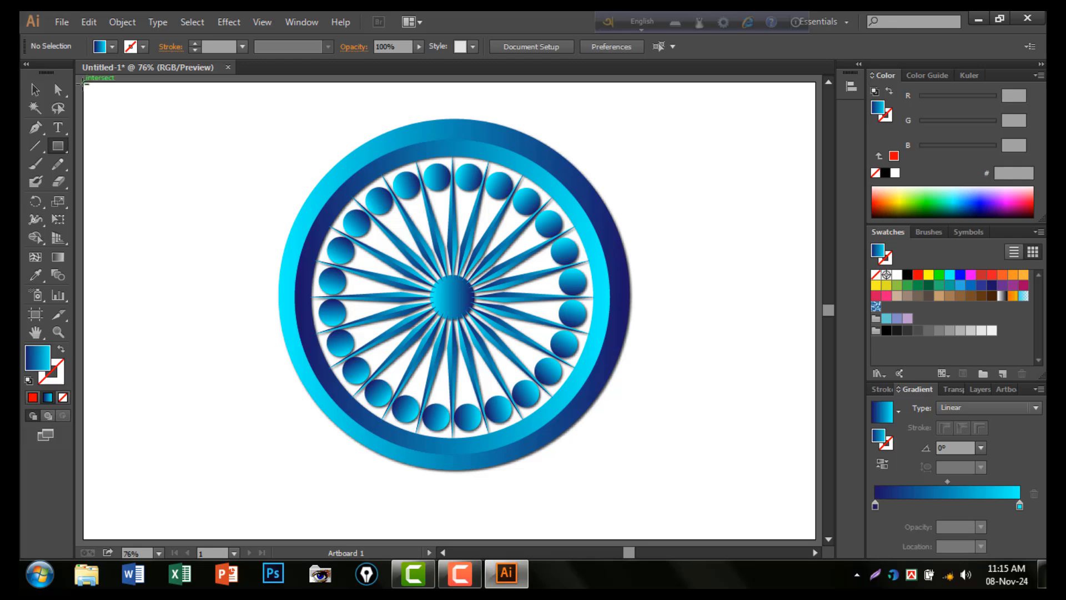
drag(84, 84, 812, 537)
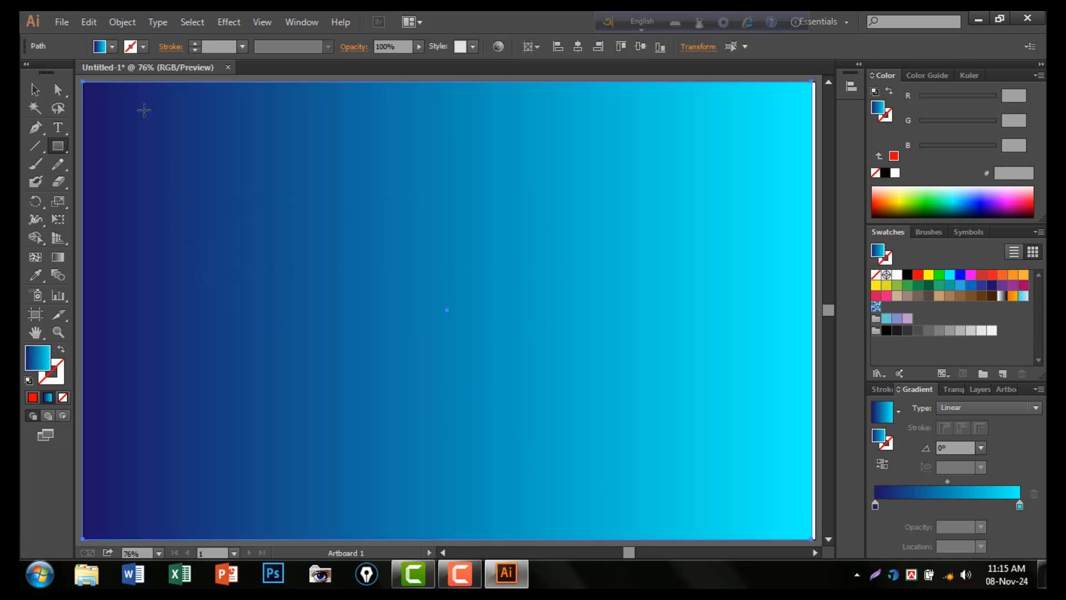
click(37, 89)
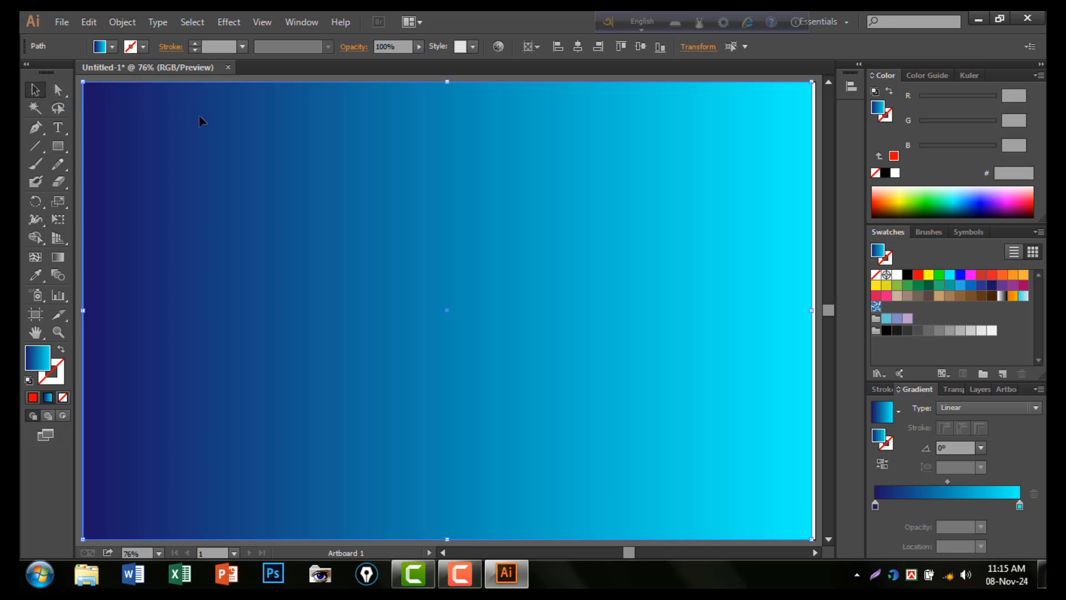
right_click(199, 115)
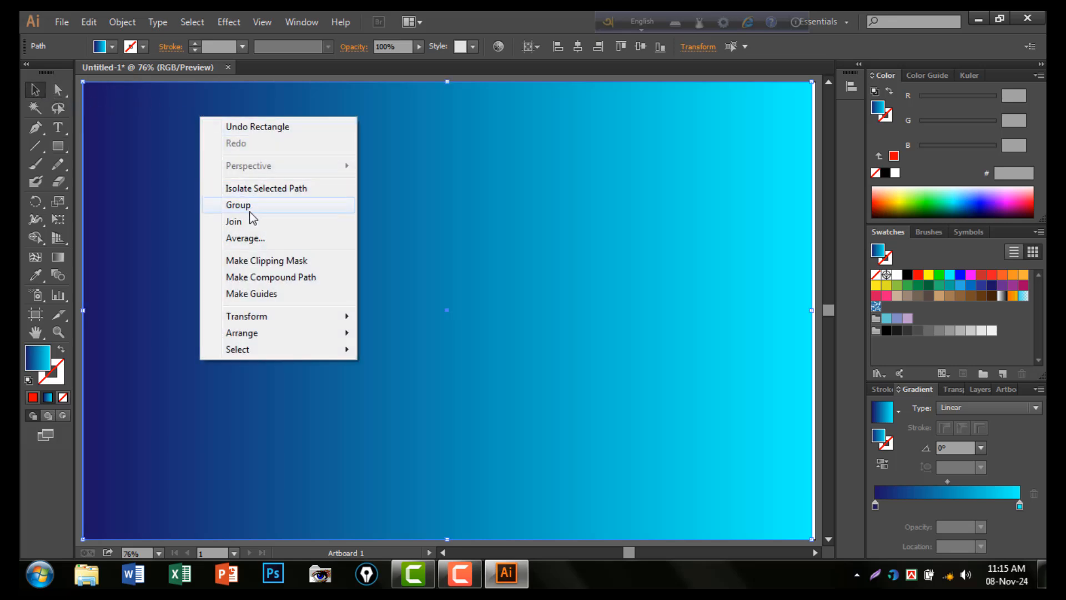
mouse_move(287, 334)
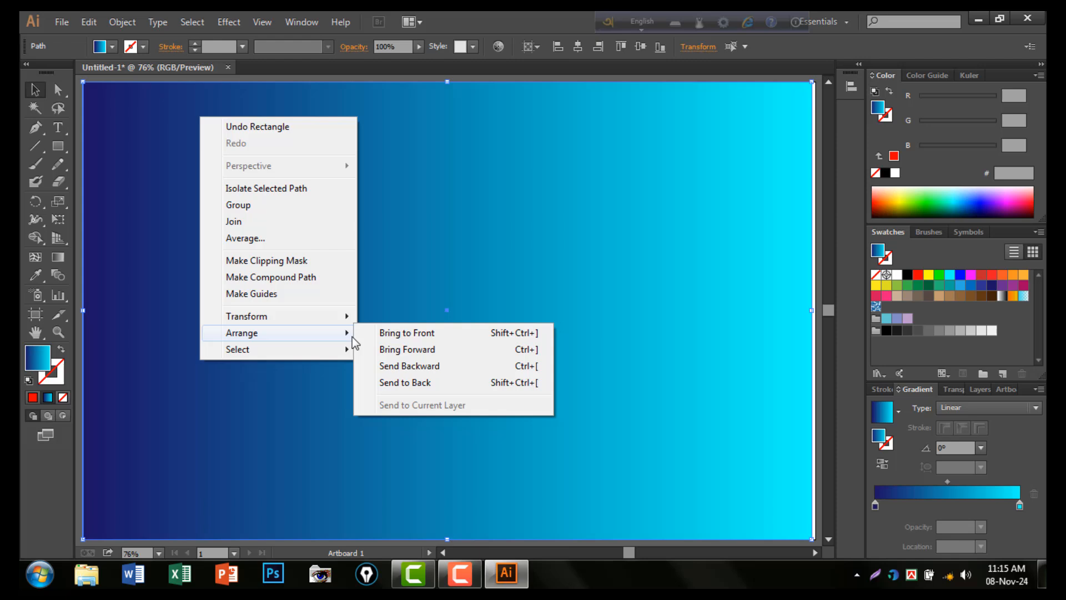
click(408, 383)
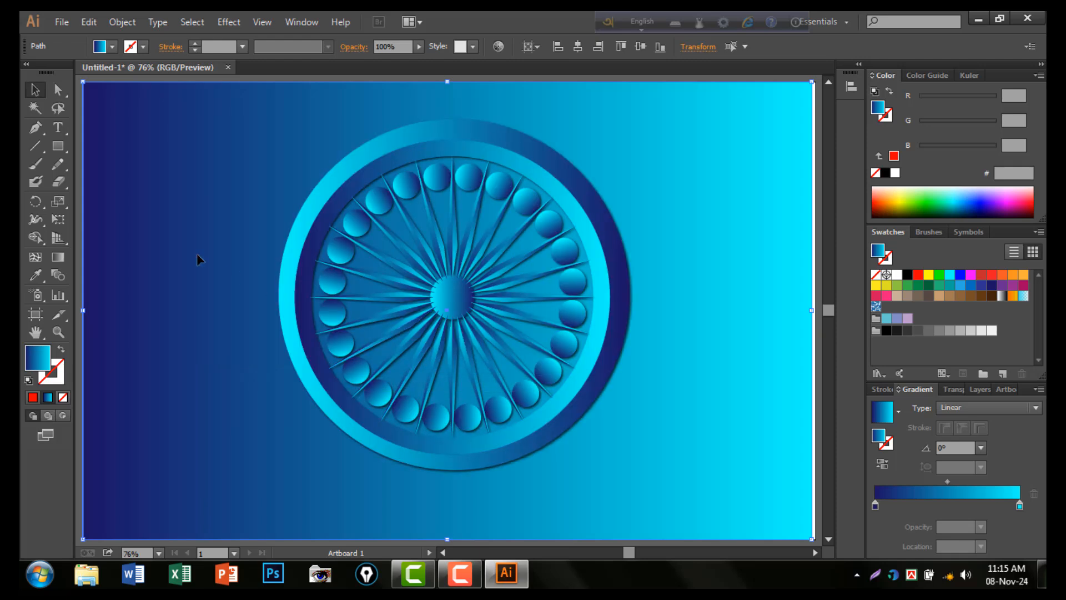
- Try yellow, black, dark grey, green, two orange shades, magenta and brown as fills for the background rectangle
click(113, 47)
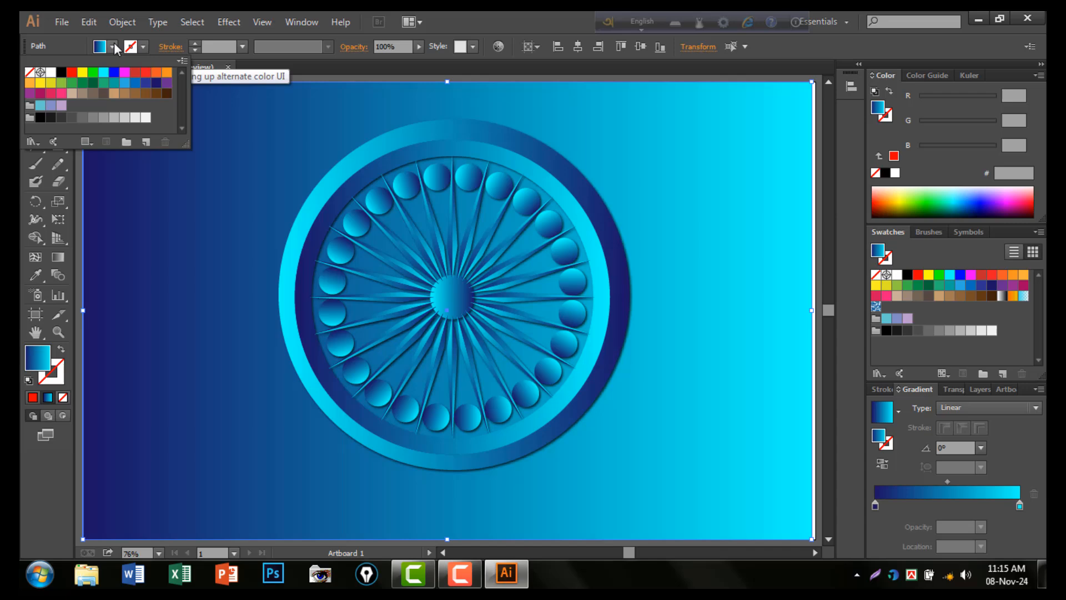
click(81, 72)
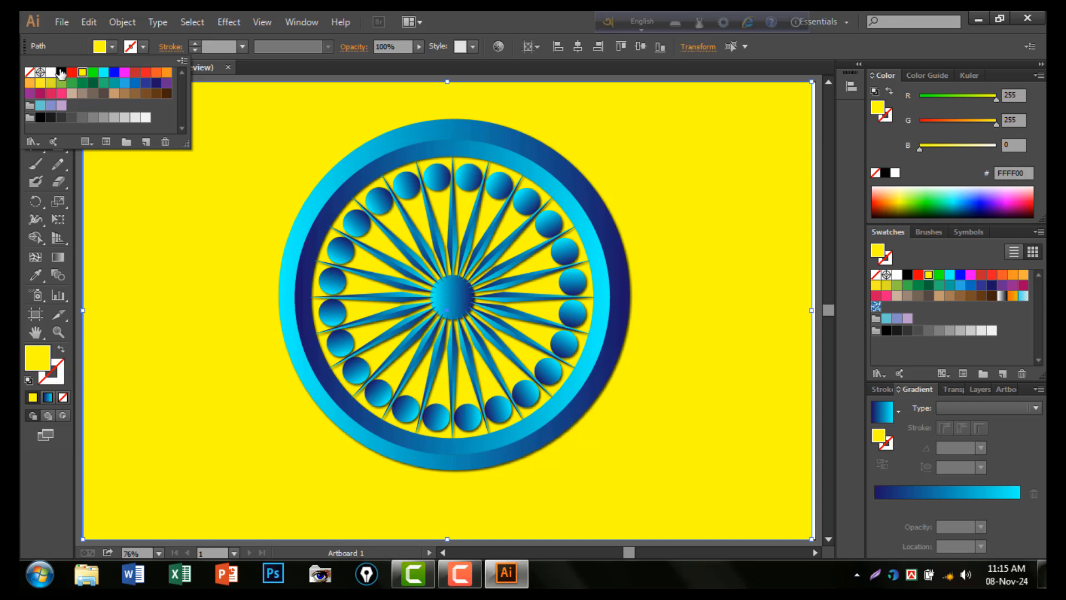
click(61, 73)
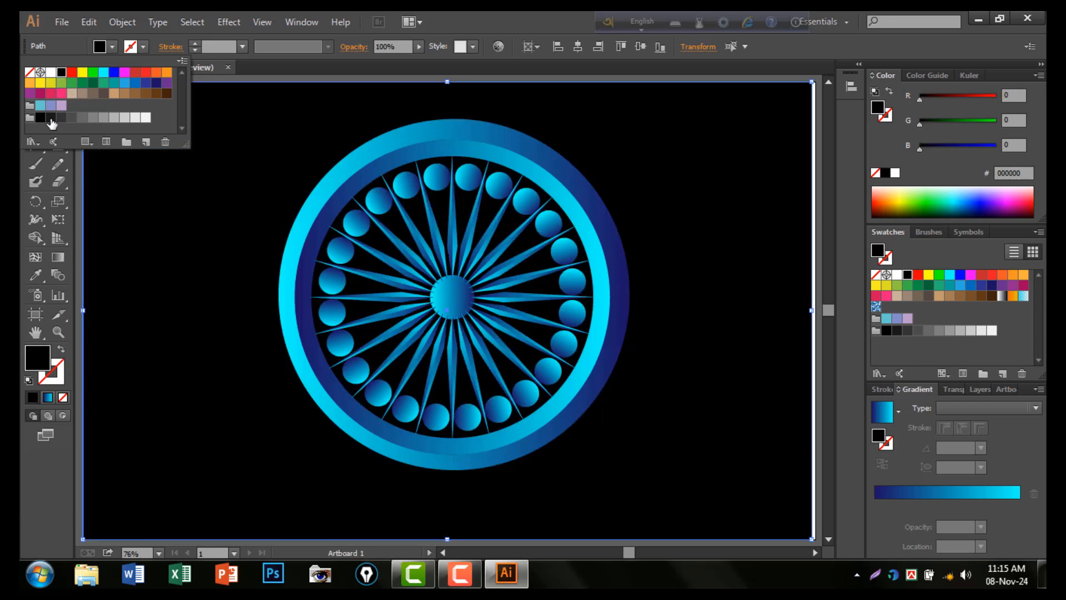
click(51, 117)
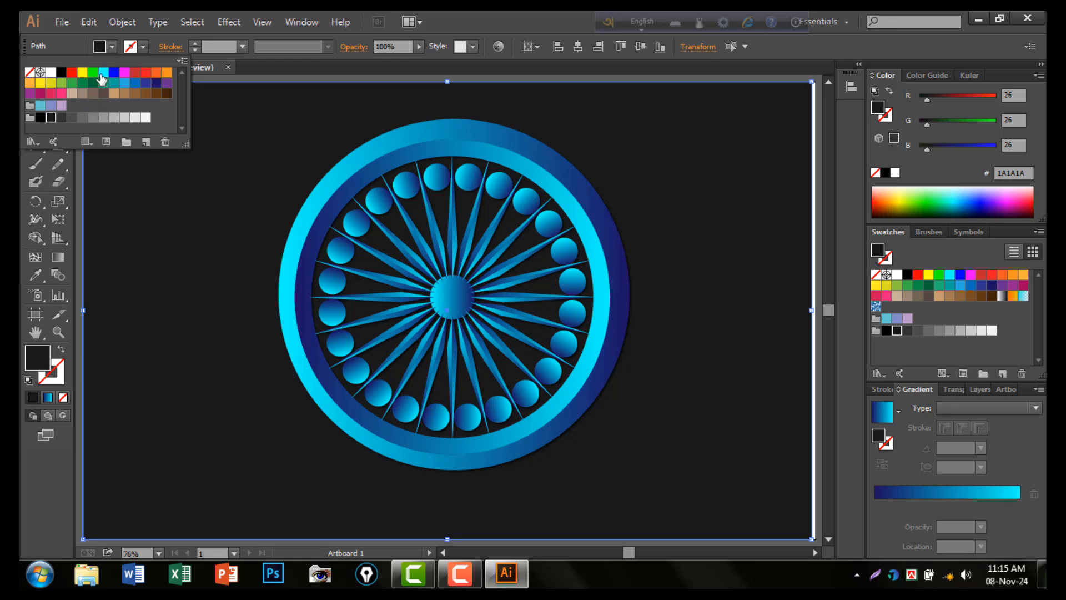
click(94, 74)
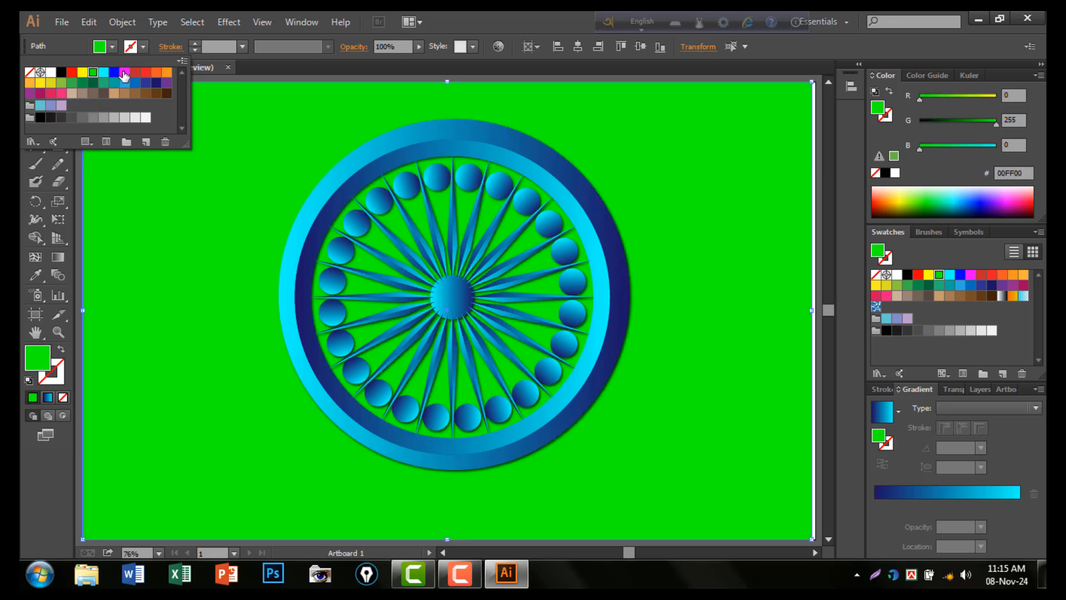
click(156, 74)
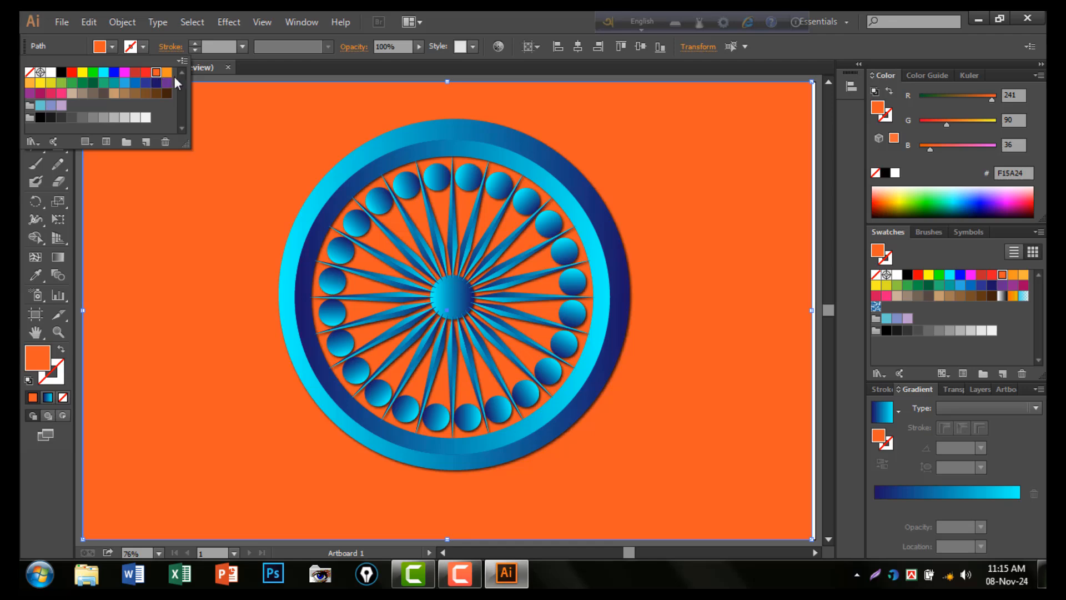
click(167, 72)
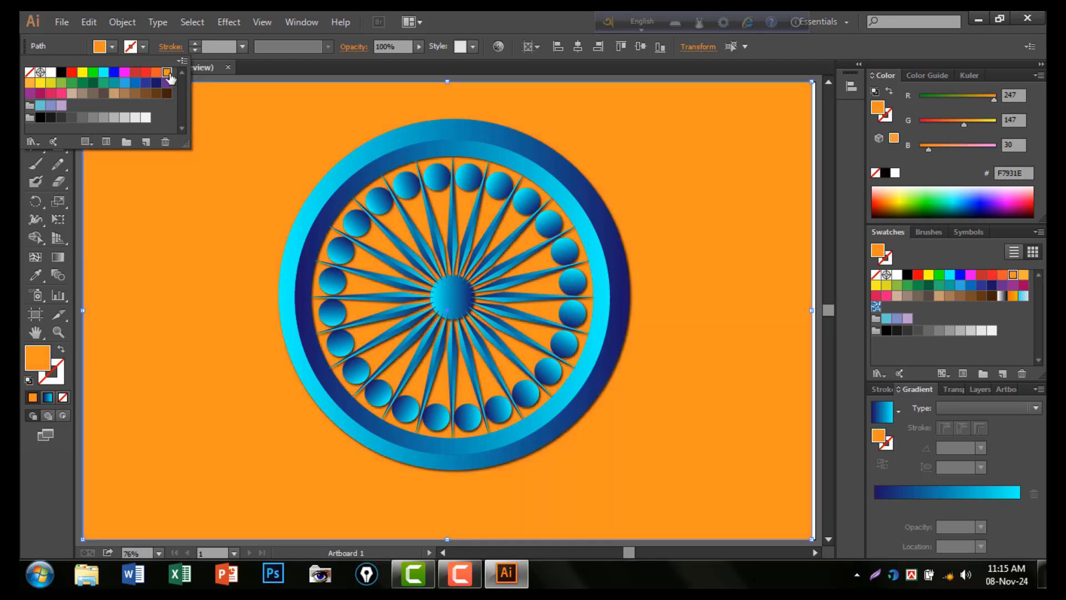
click(124, 73)
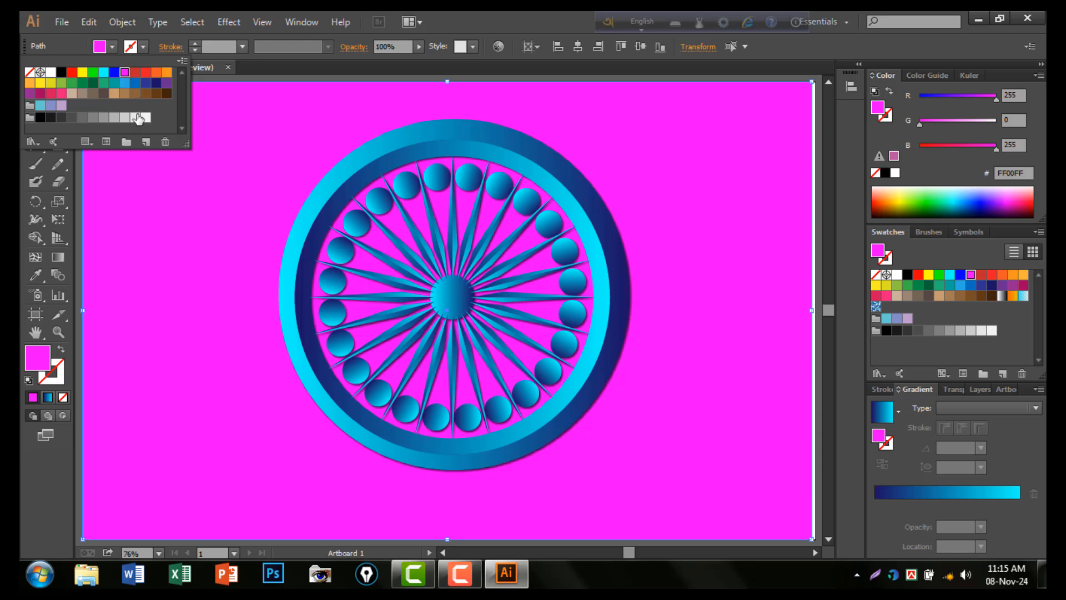
click(124, 93)
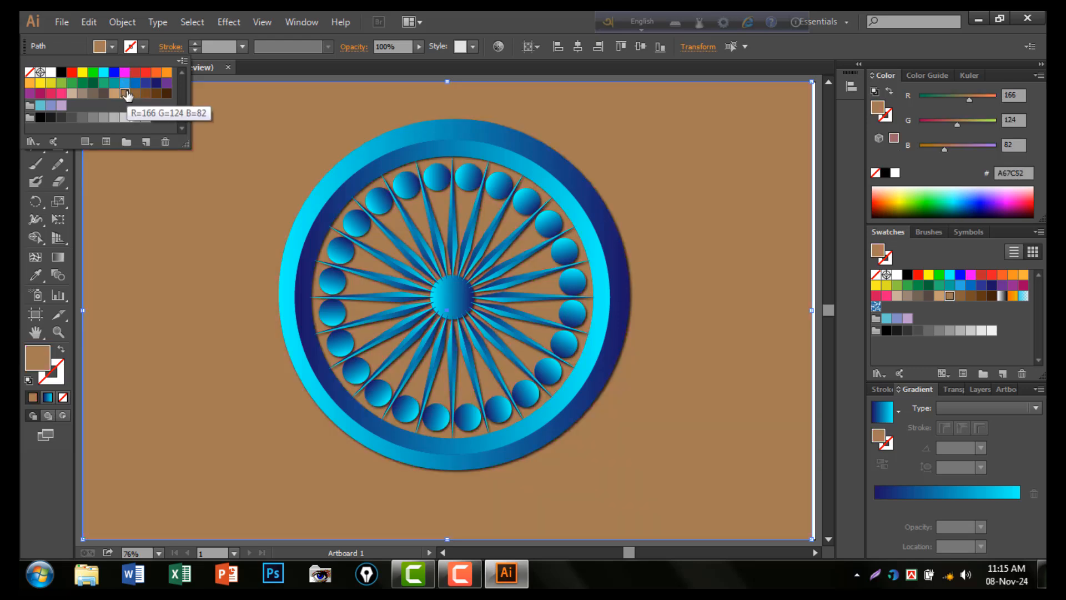
click(74, 105)
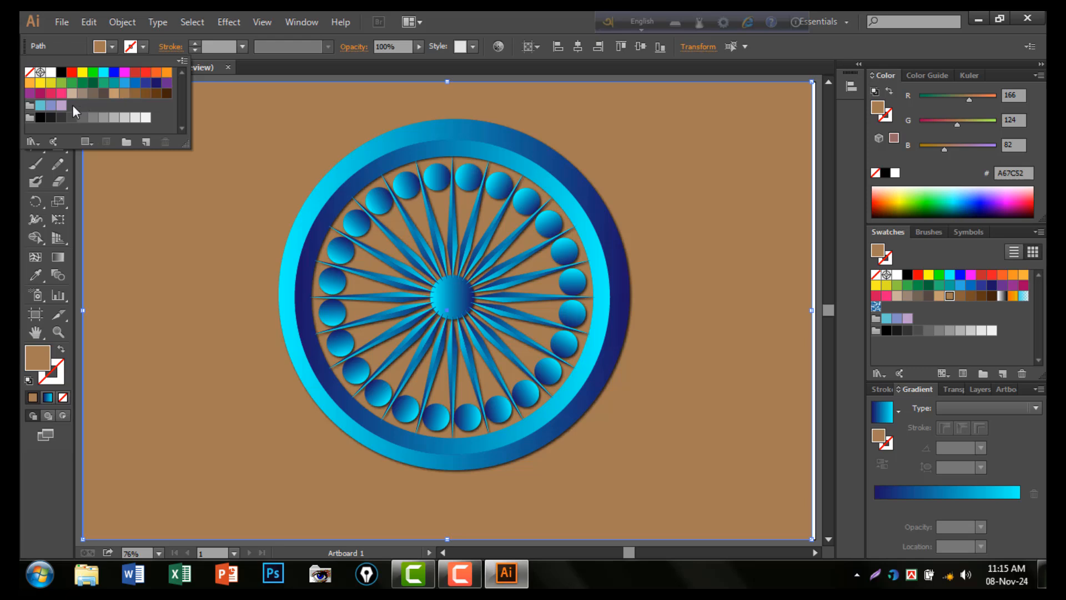
- Fill the background rectangle with black (000000)
click(40, 118)
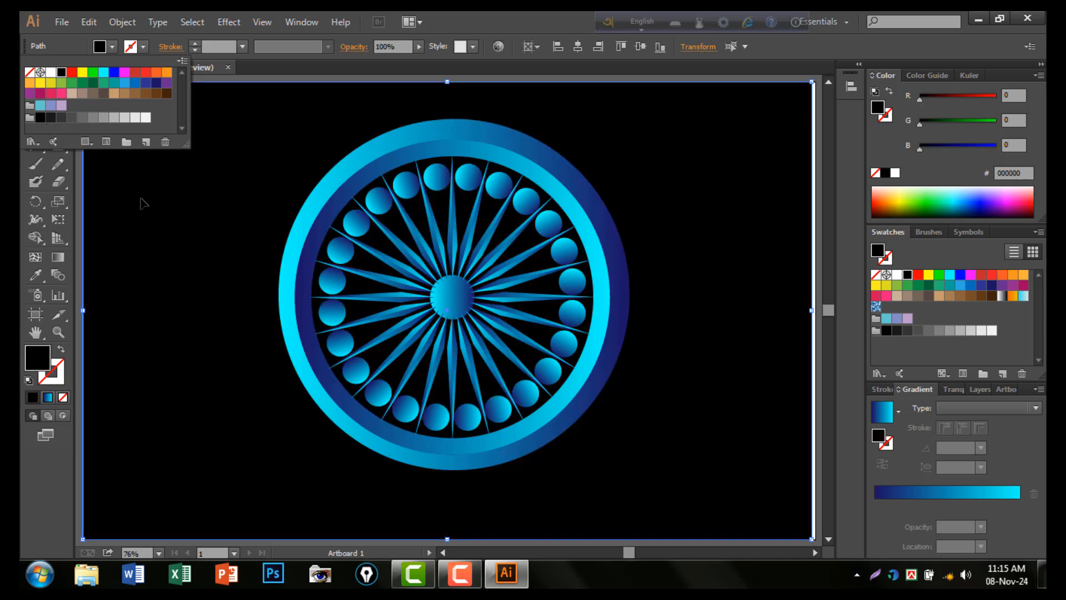
click(114, 214)
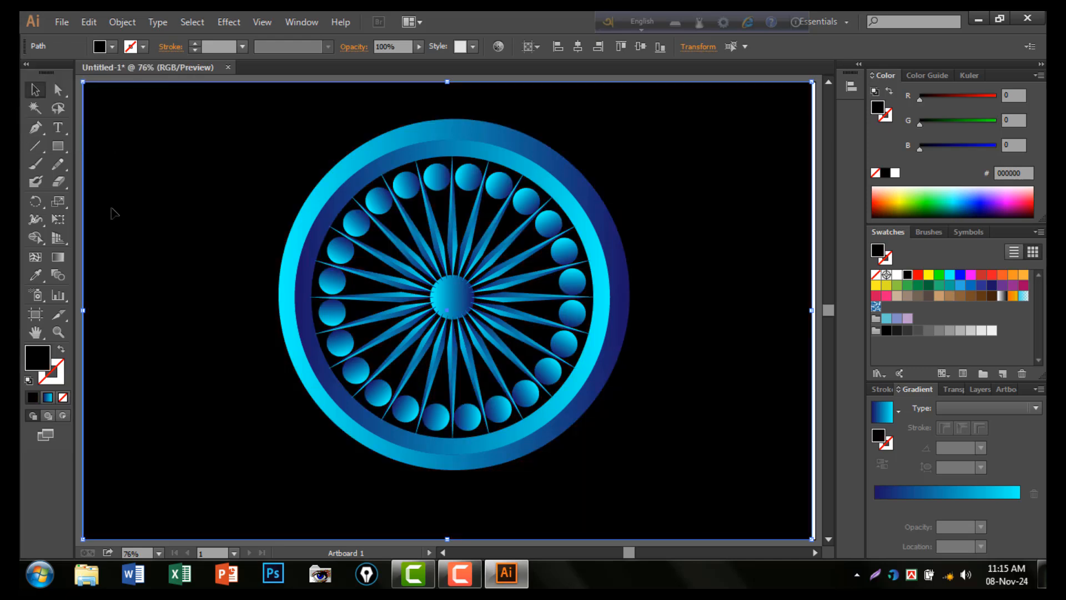
click(37, 93)
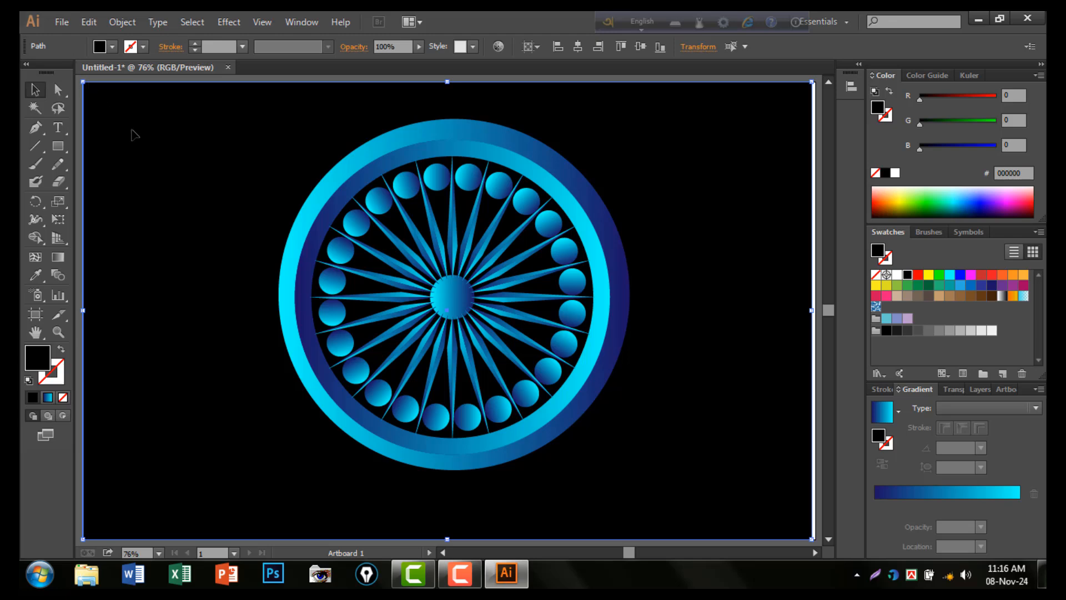